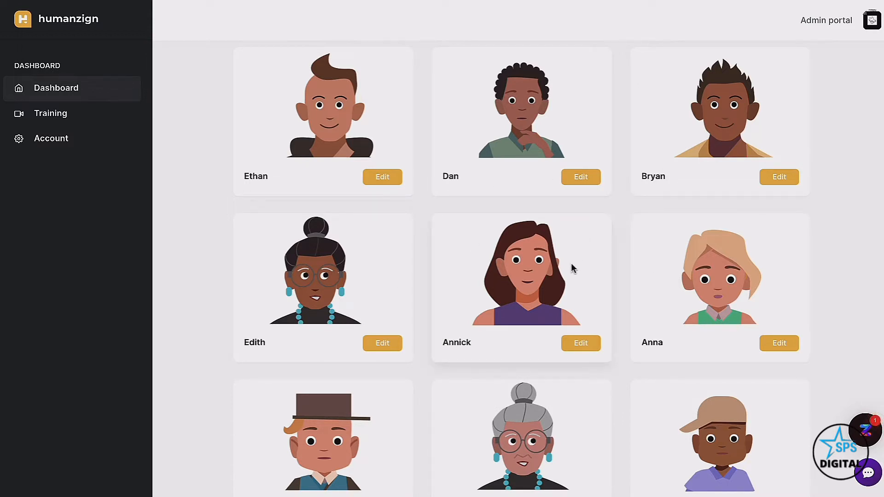
Open the Ethan character for editing and bring up his head, face and body options
left_click(382, 178)
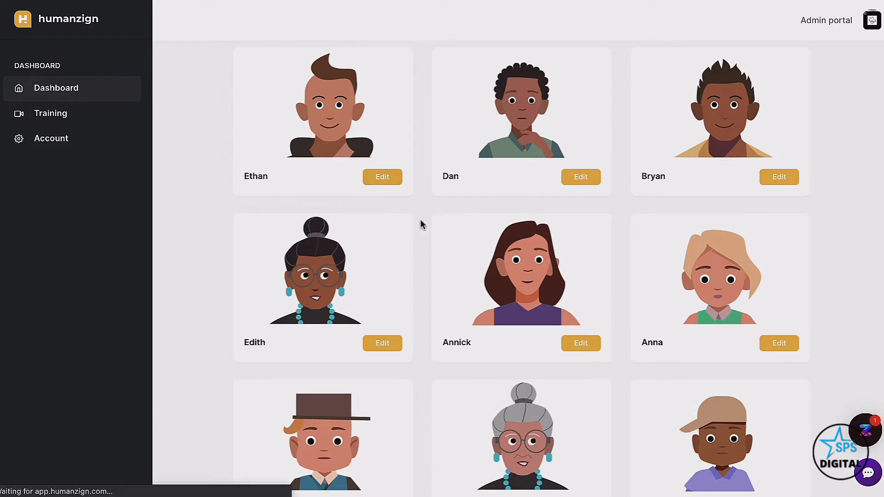
scroll(449, 272, "down", 3)
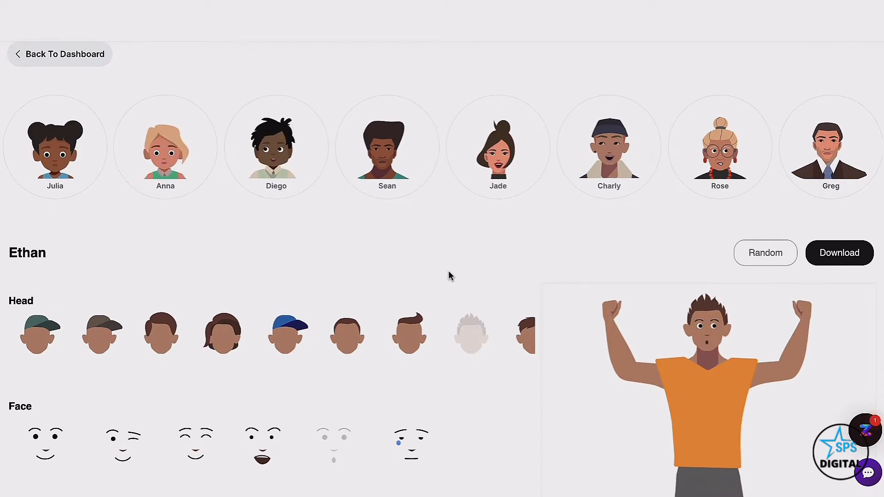
scroll(449, 273, "down", 2)
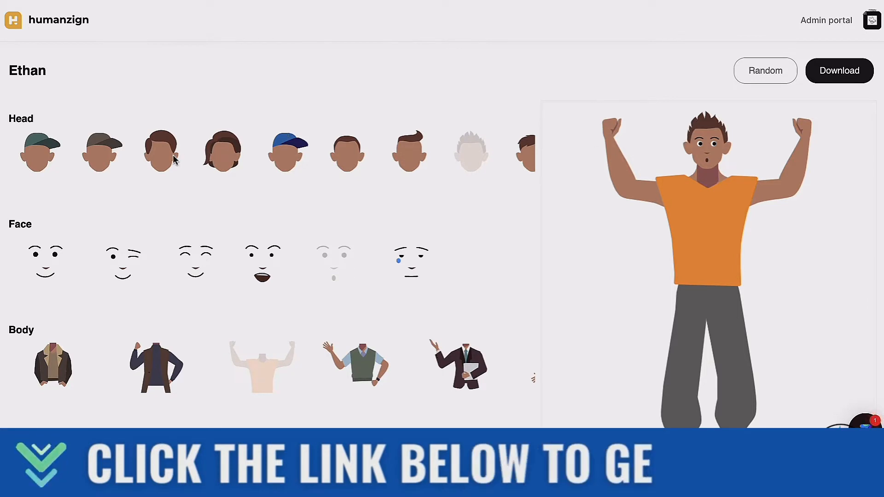
Try the blue cap, short hair, long hair, spiky hair and quiff heads on Ethan
left_click(274, 160)
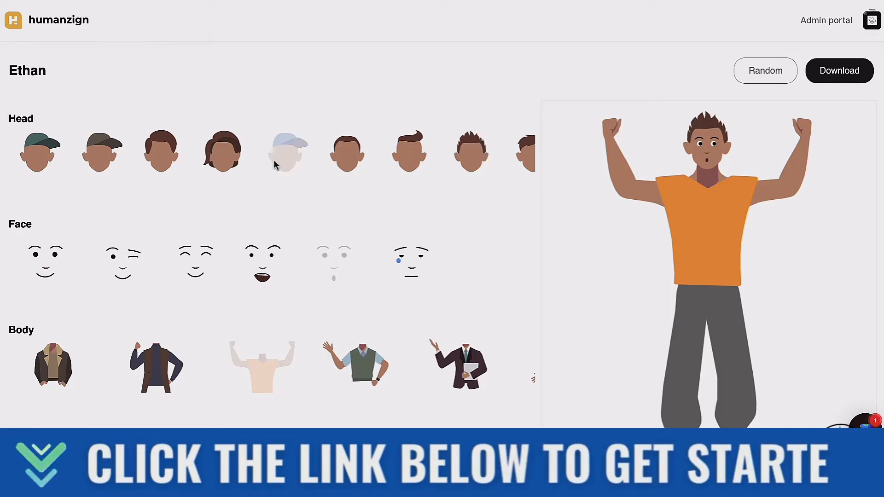
left_click(157, 161)
left_click(219, 156)
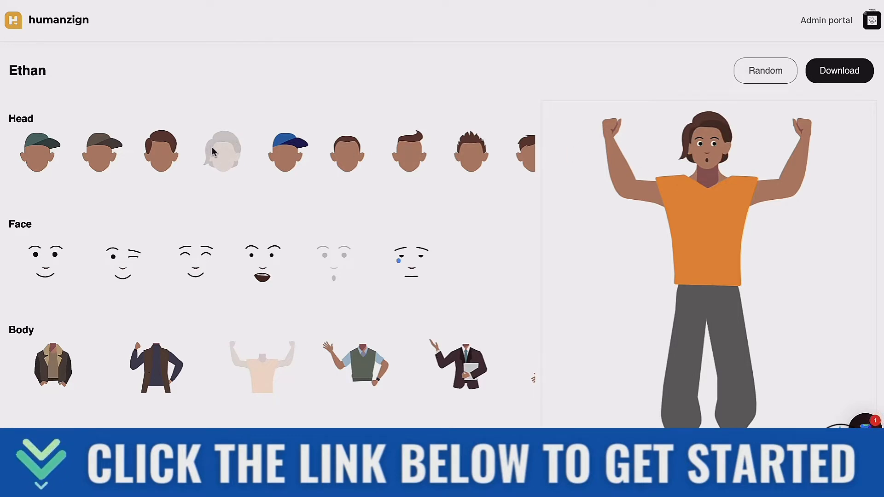
left_click(470, 156)
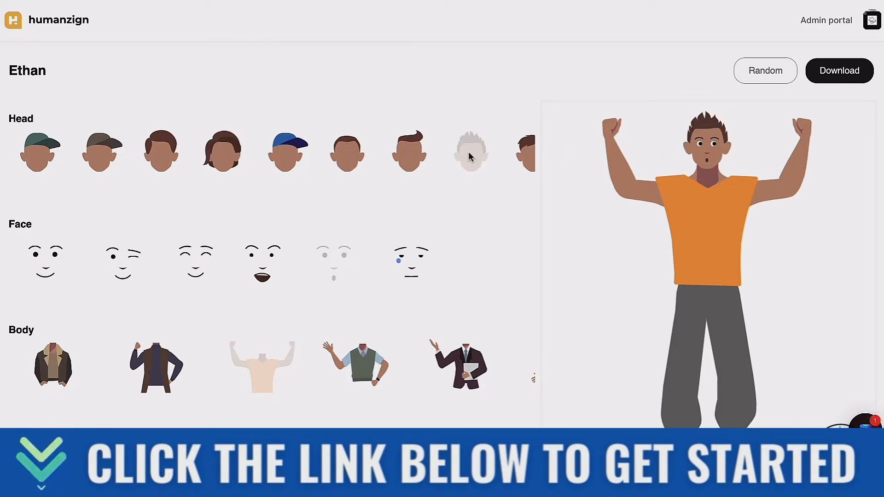
left_click(407, 151)
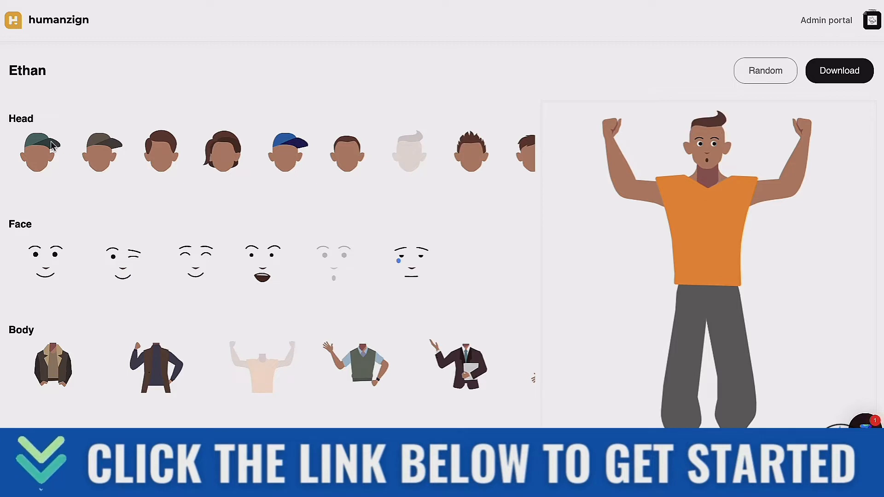
Give Ethan the brown cap head, try the winking face, and choose the smiling face with closed eyes
left_click(91, 159)
left_click(122, 263)
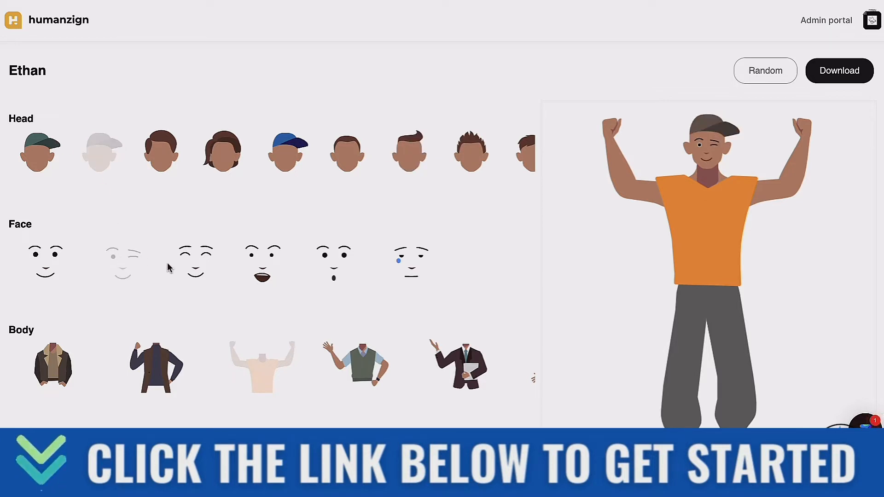
left_click(191, 269)
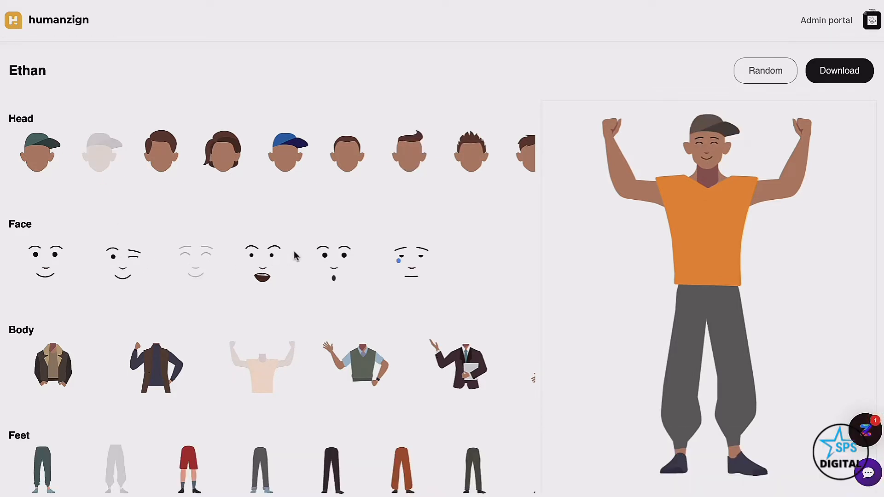
Dress Ethan in the fur-collared jacket, trying the black trousers before choosing the grey trousers with turned-up cuffs
scroll(319, 298, "down", 1)
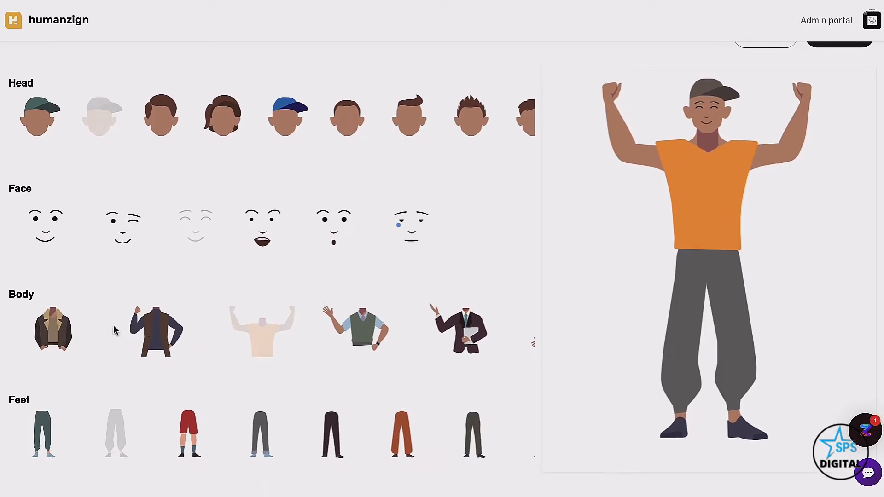
left_click(64, 332)
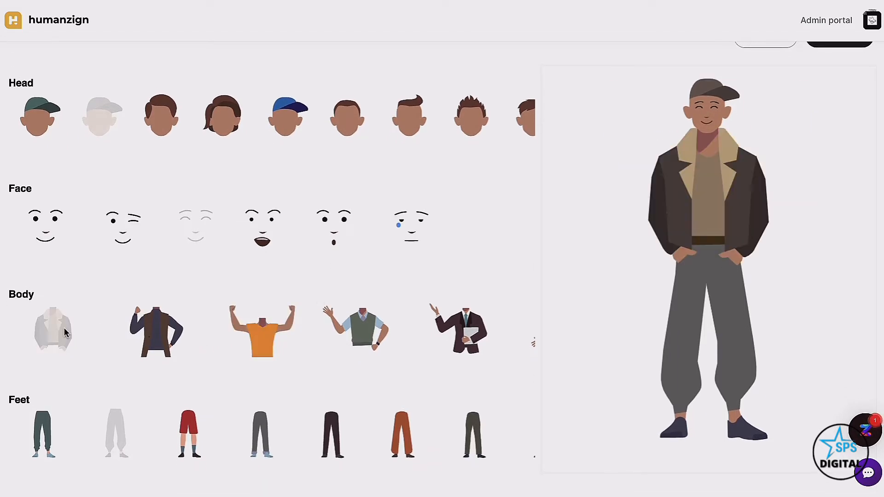
left_click(334, 449)
left_click(262, 442)
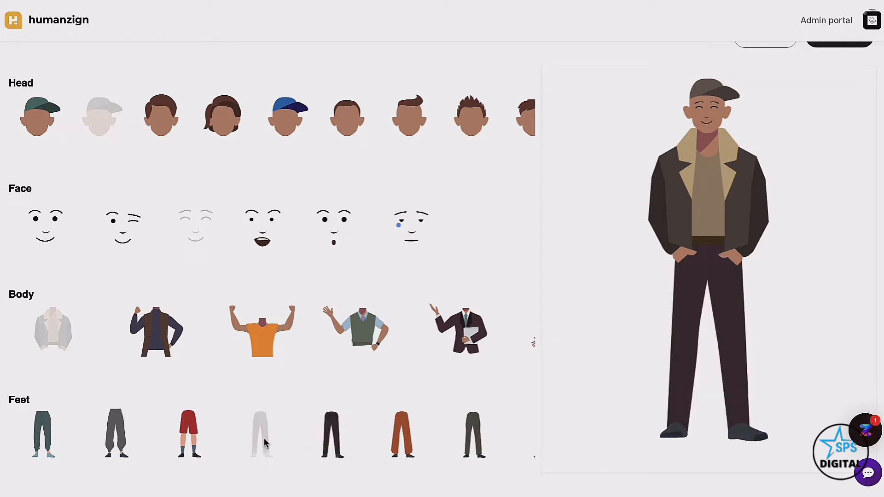
Give Ethan the wide blue trousers, trying the dark suit body before choosing the blue T-shirt body
scroll(316, 440, "right", 3)
scroll(316, 434, "right", 4)
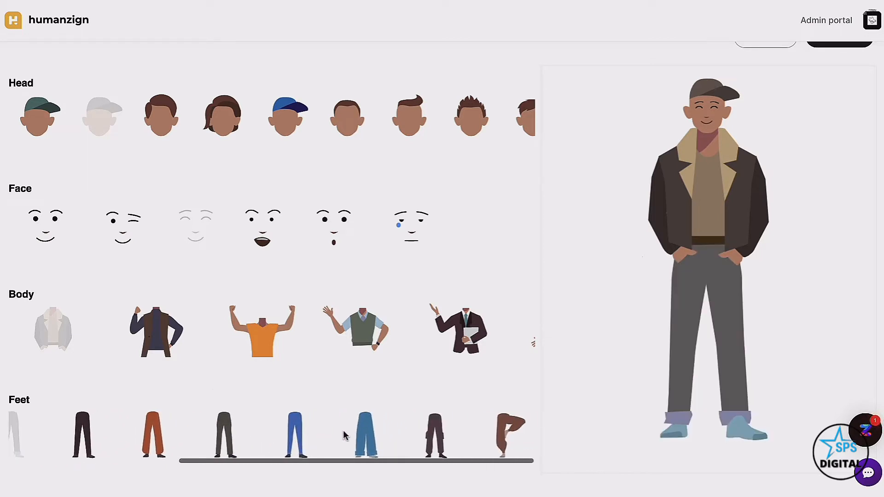
left_click(368, 434)
left_click(434, 348)
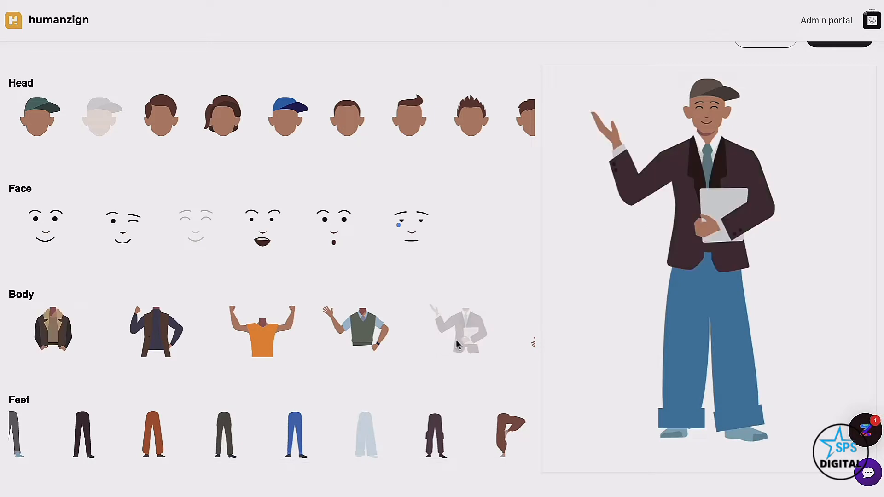
scroll(455, 346, "right", 3)
left_click(421, 338)
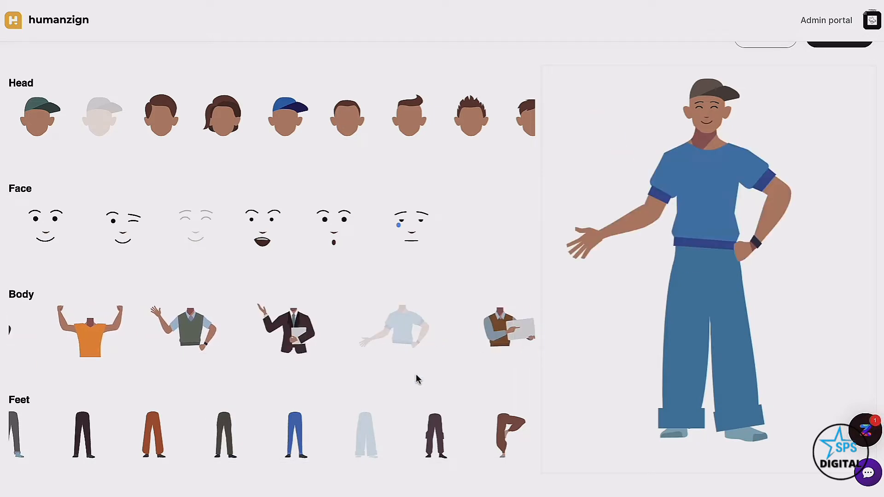
Change Ethan's legs to the brown one-legged pose and his body to the brown vest holding a board
left_click(509, 430)
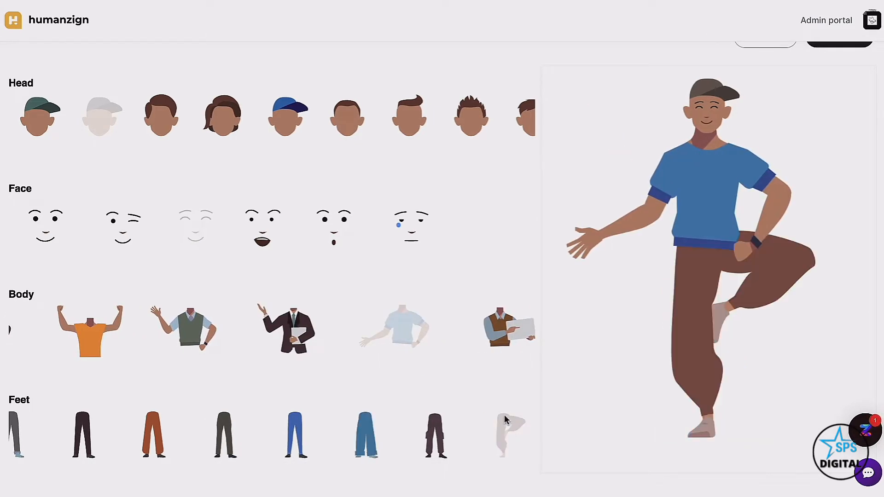
left_click(498, 328)
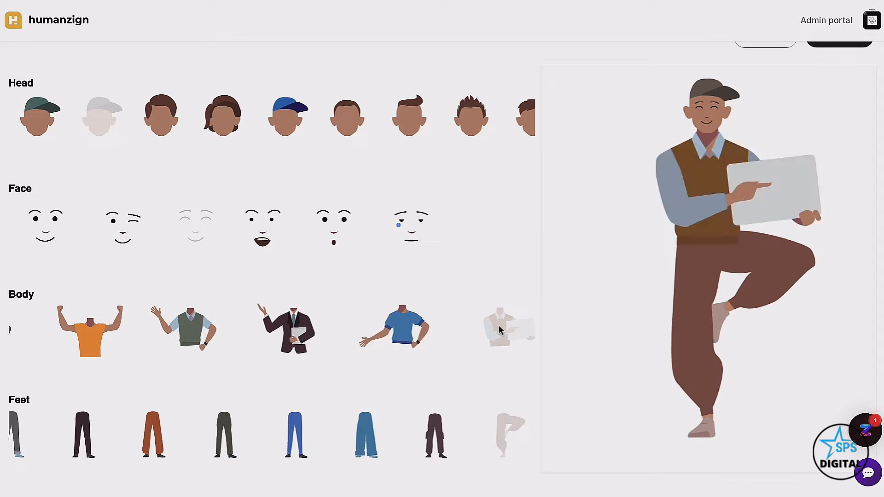
scroll(495, 282, "up", 1)
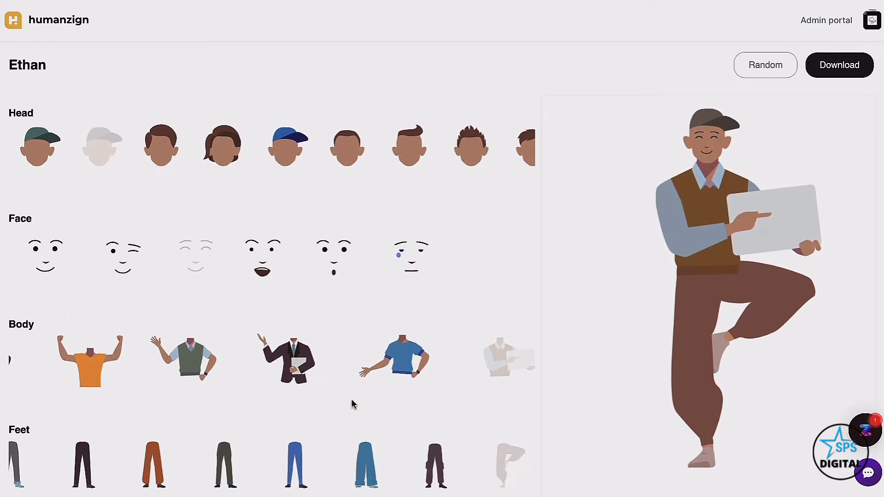
scroll(315, 380, "left", 3)
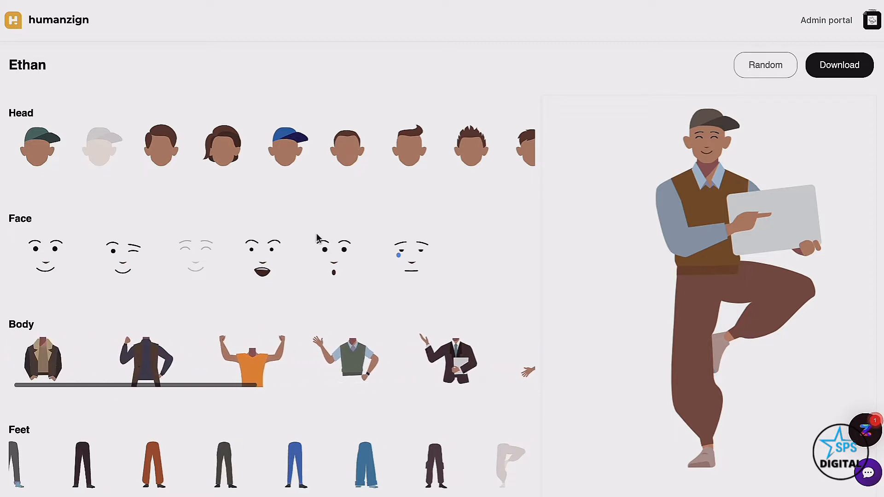
Generate several random looks for Ethan in a row and return to the character dashboard
left_click(762, 77)
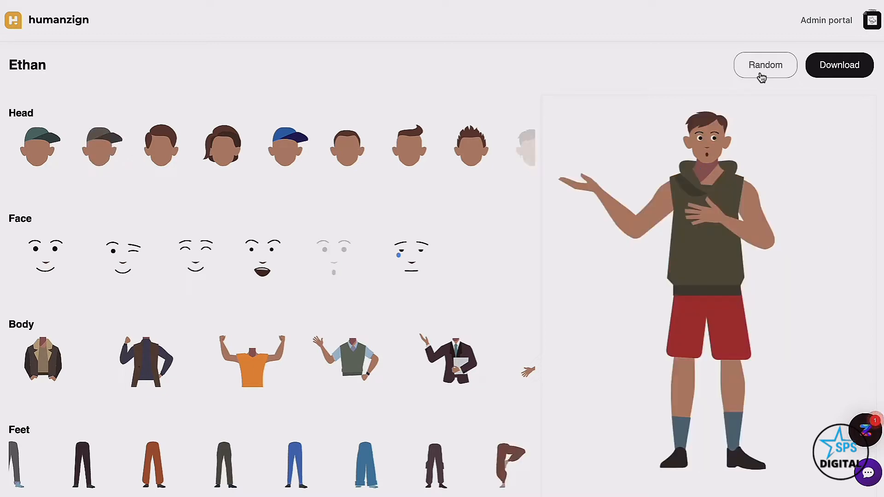
left_click(762, 77)
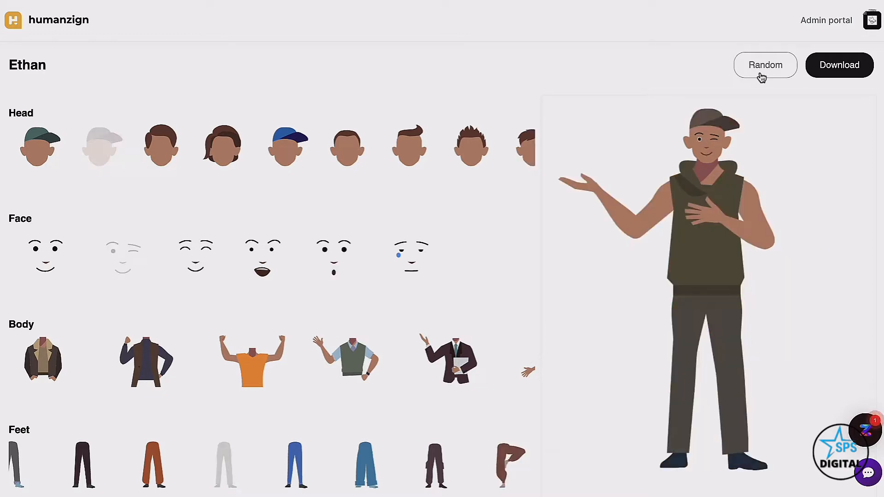
left_click(761, 77)
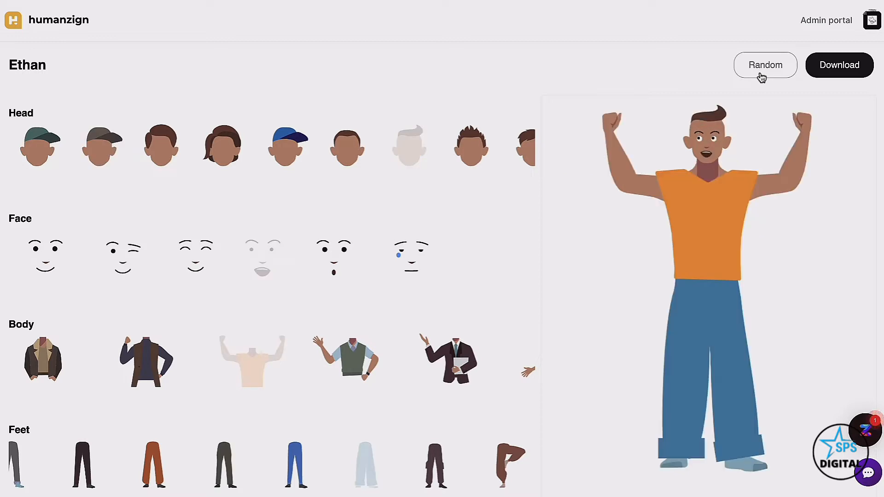
left_click(762, 77)
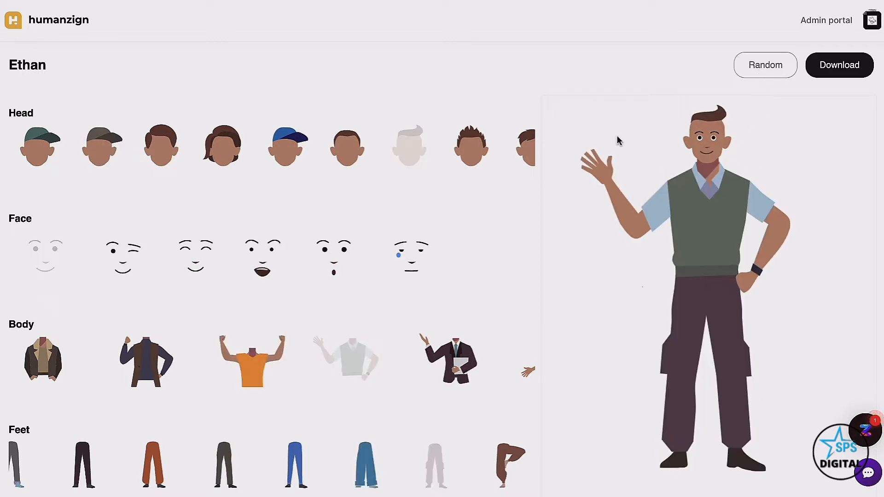
left_click(768, 69)
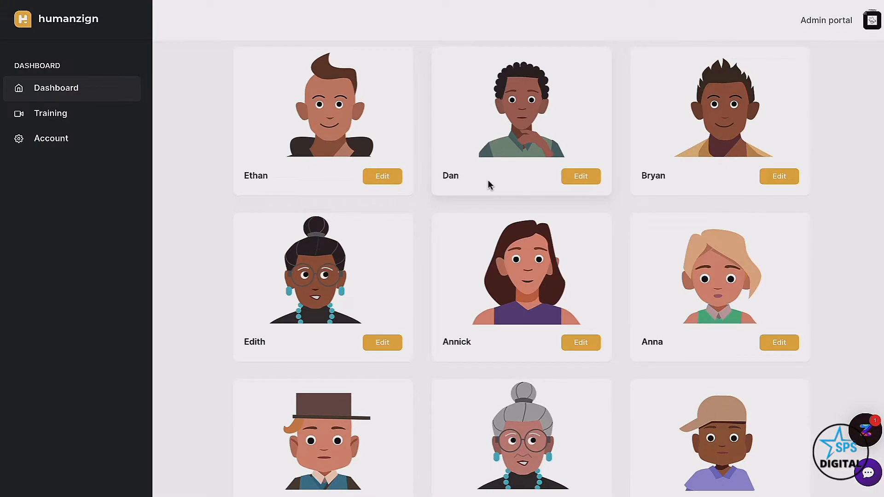
Browse the dashboard's characters and open Dan for editing, bringing up his customization options
scroll(677, 257, "down", 1)
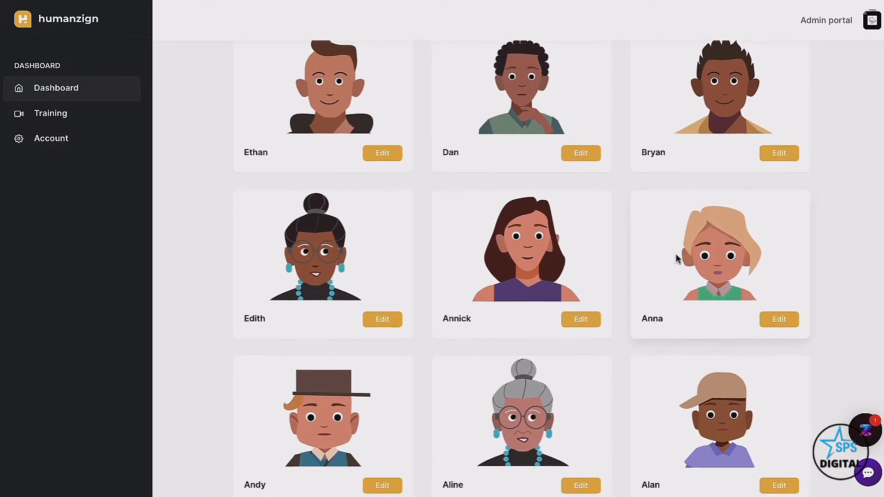
scroll(677, 258, "down", 1)
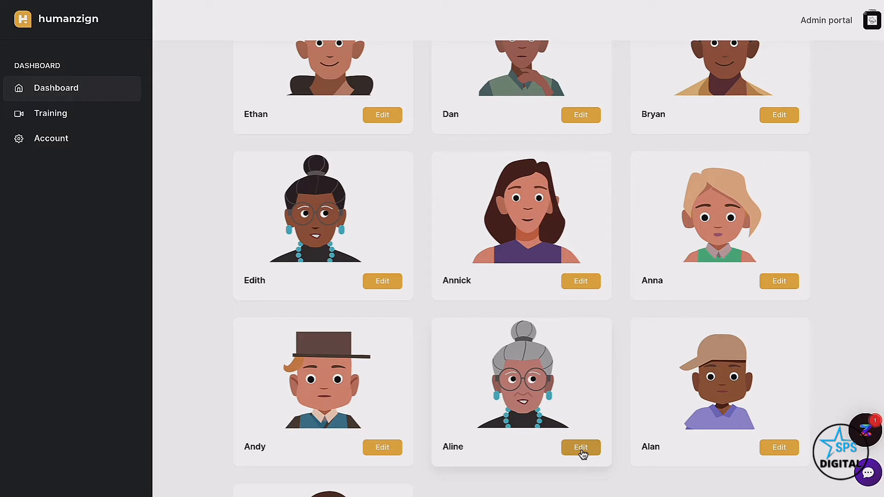
scroll(598, 360, "up", 1)
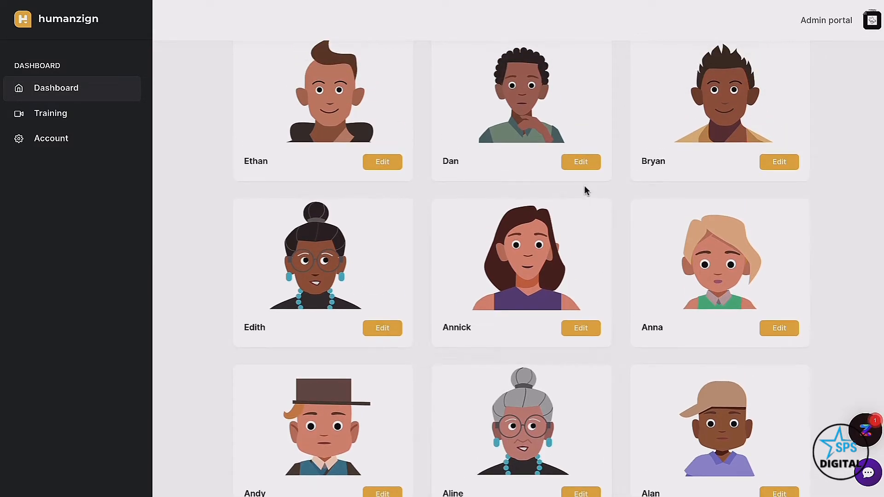
left_click(578, 166)
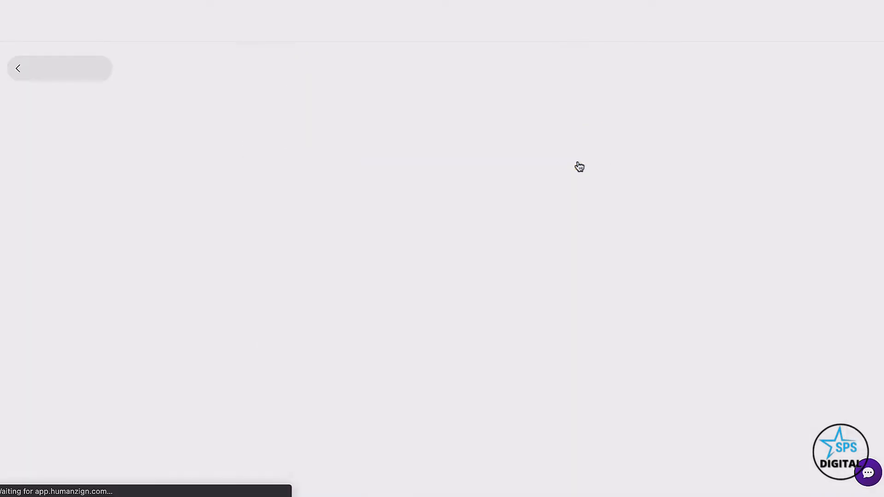
scroll(600, 240, "down", 4)
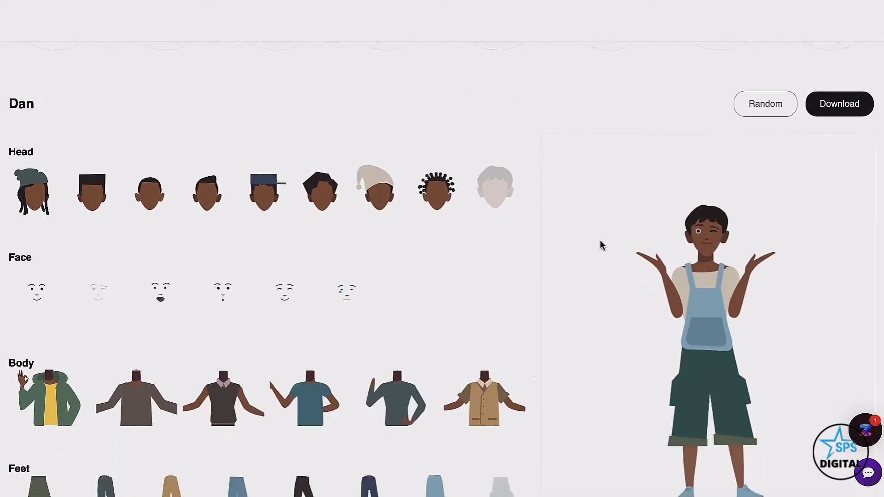
scroll(600, 240, "up", 1)
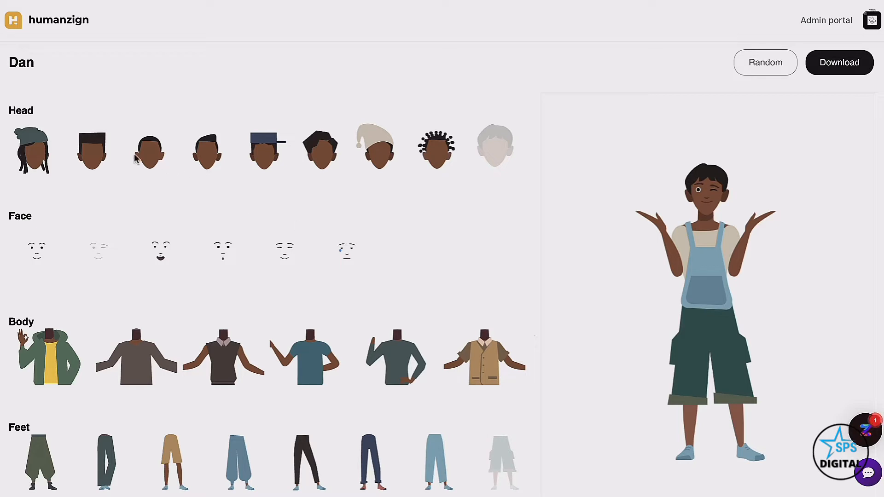
Try the flat-top, buzz cut, blue cap, swept hair, nightcap and knotted hair heads on Dan
scroll(241, 188, "down", 1)
left_click(110, 148)
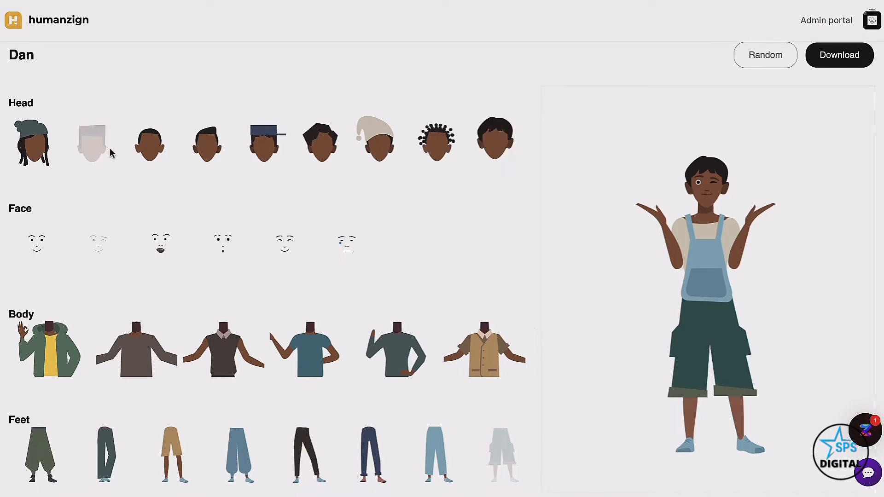
left_click(151, 150)
left_click(261, 155)
left_click(333, 154)
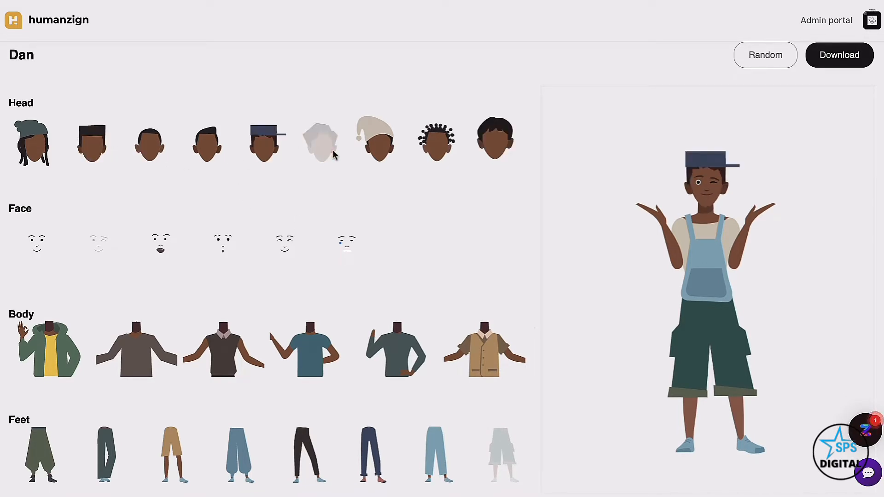
left_click(389, 151)
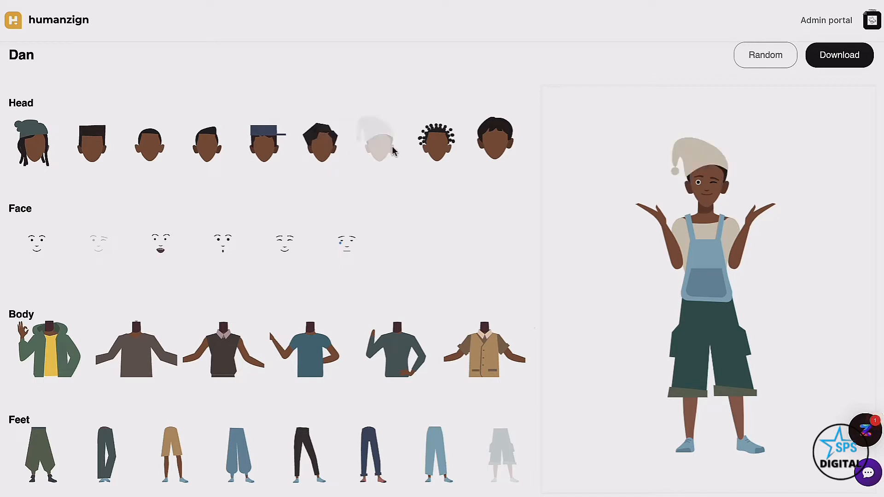
left_click(441, 152)
Give Dan the smiling closed-eye face, the green beanie head with dreadlocks, and the green hooded jacket body
scroll(399, 236, "down", 1)
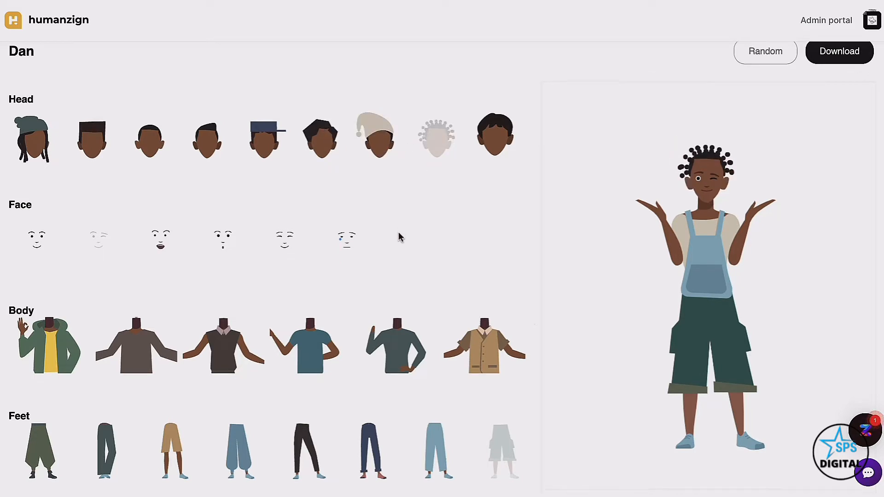
left_click(340, 239)
left_click(35, 138)
left_click(63, 343)
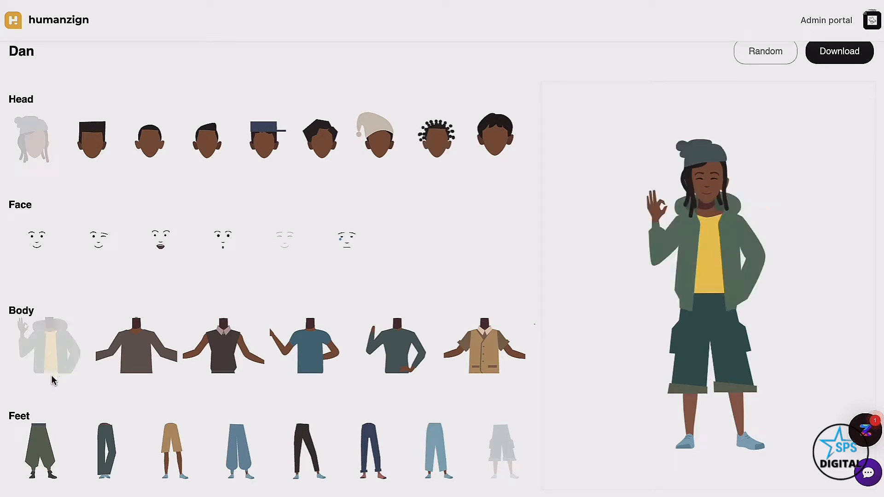
Try the olive baggy trousers, the slate trousers and the dark sleeveless collared vest body on Dan
left_click(50, 427)
scroll(148, 370, "down", 1)
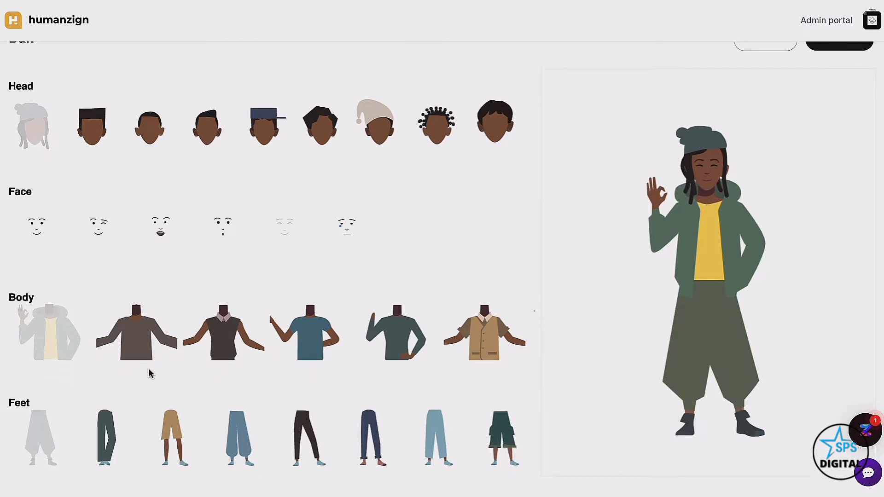
left_click(111, 403)
left_click(214, 332)
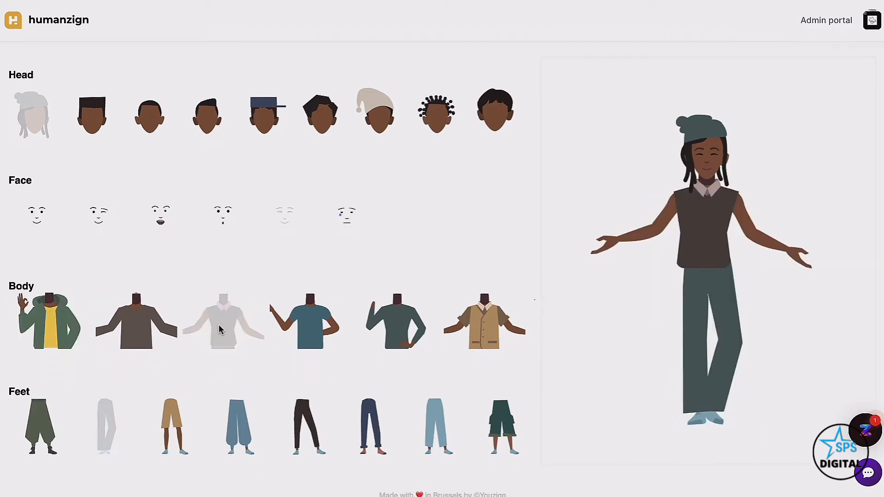
scroll(370, 286, "up", 2)
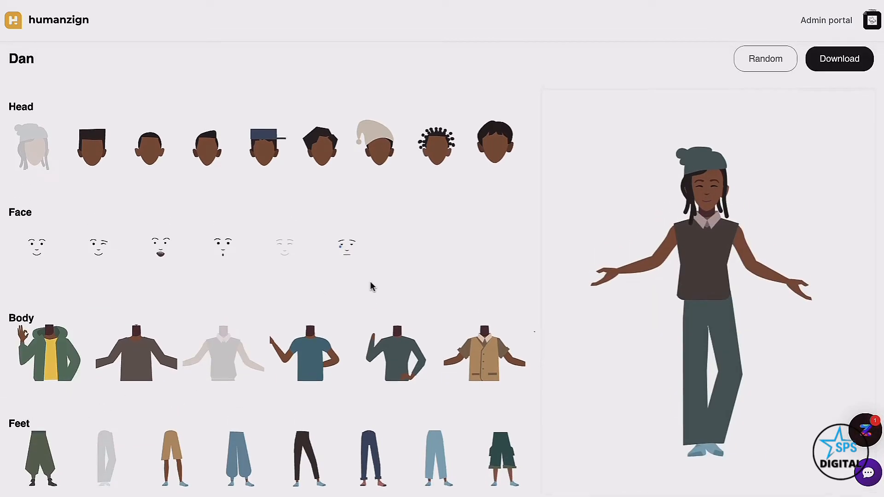
Generate several random looks for Dan in a row and download the last one as a PNG image
left_click(758, 76)
left_click(757, 76)
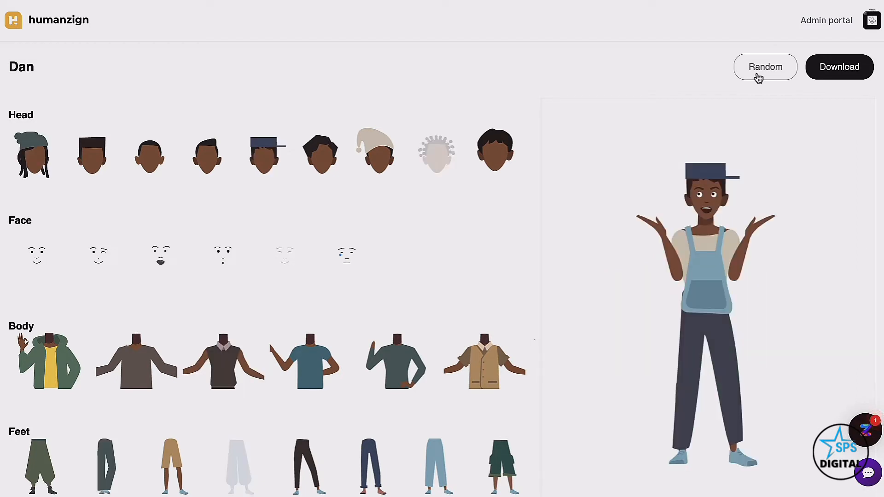
left_click(757, 76)
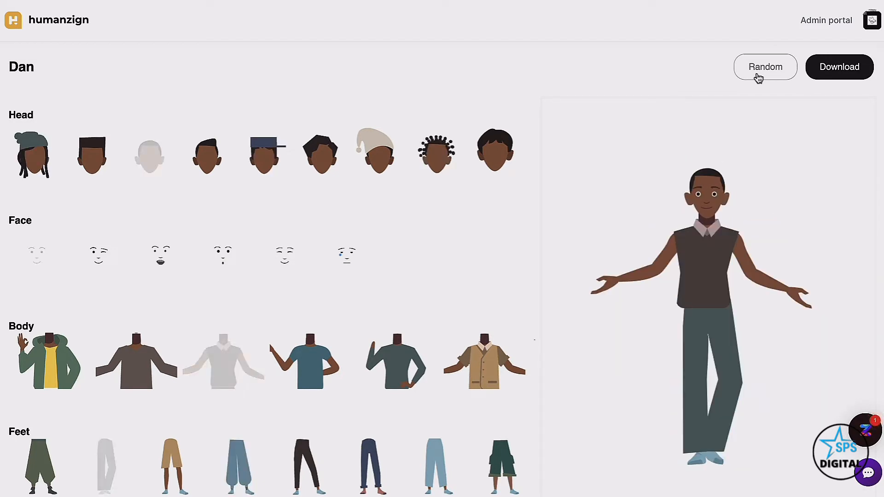
left_click(757, 76)
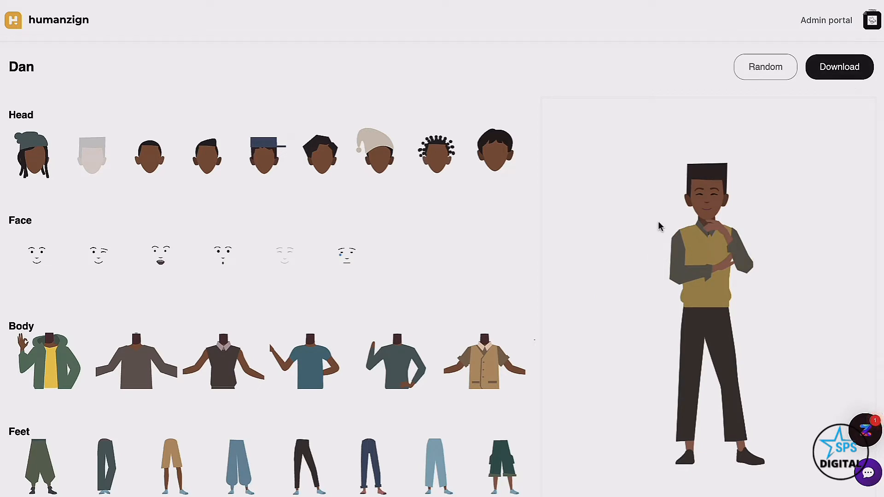
scroll(738, 242, "down", 1)
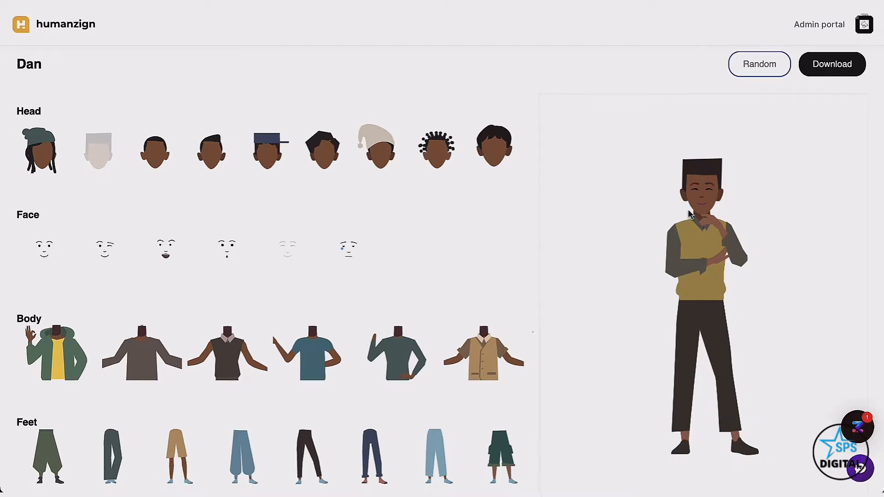
left_click(823, 73)
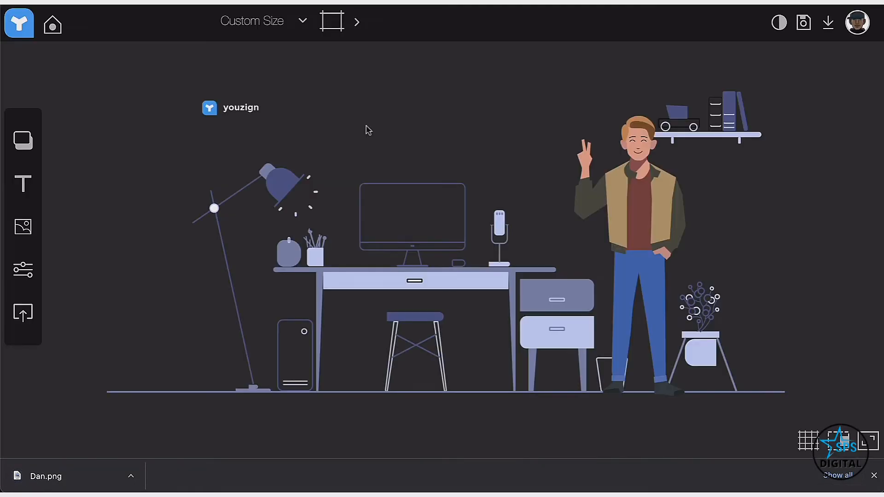
In the Youzign office scene, delete the man in the tan jacket and upload Dan.png
left_click(683, 245)
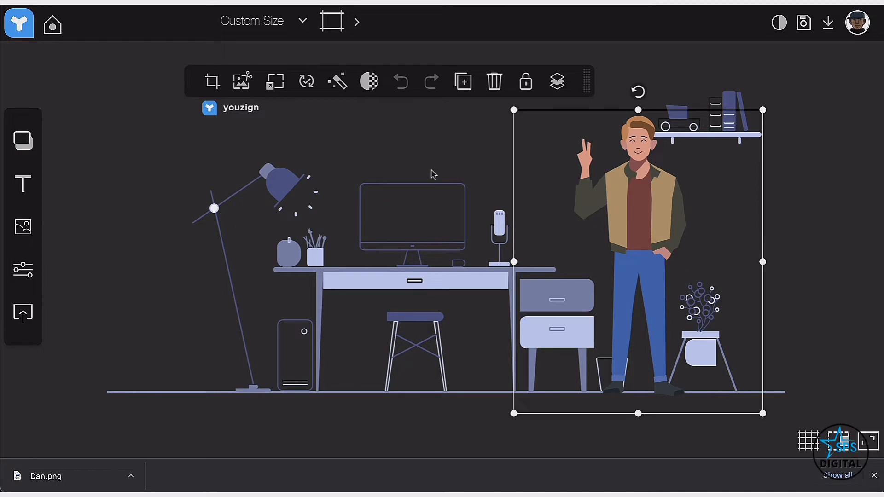
left_click(501, 98)
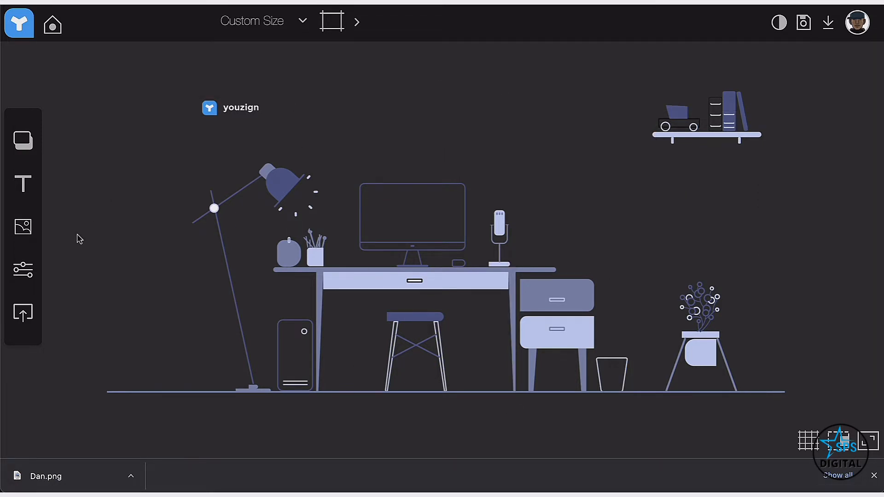
left_click(20, 312)
left_click(95, 99)
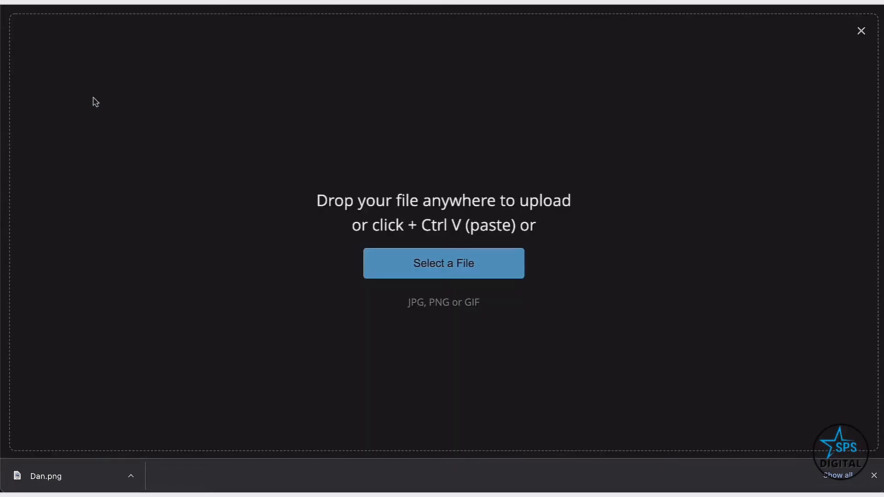
left_click_drag(55, 474, 208, 251)
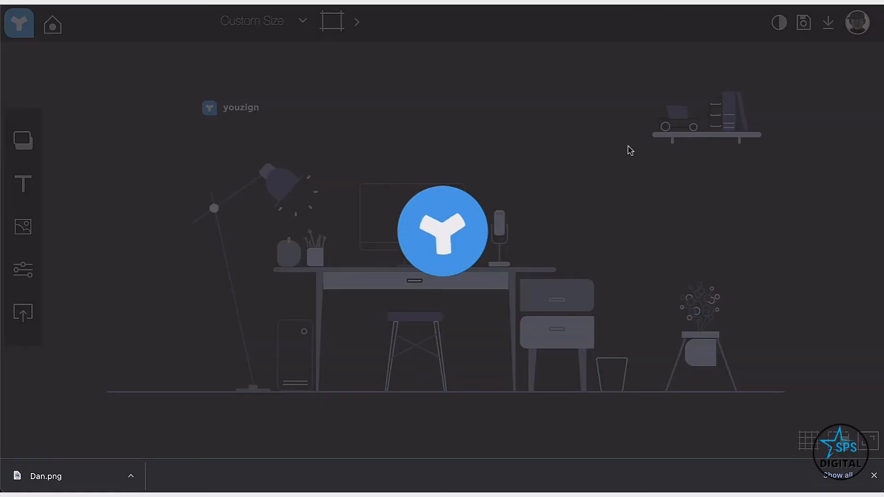
Shrink the uploaded Dan character and stand him on the floor line between the wastebasket and the plant
left_click_drag(445, 162, 550, 177)
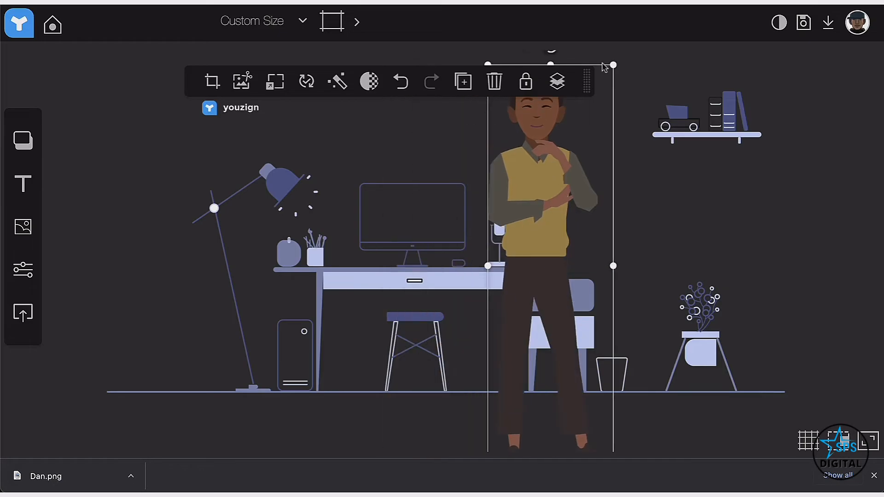
left_click_drag(613, 67, 591, 106)
left_click_drag(545, 197, 646, 196)
left_click_drag(693, 139, 697, 120)
left_click_drag(658, 182, 662, 177)
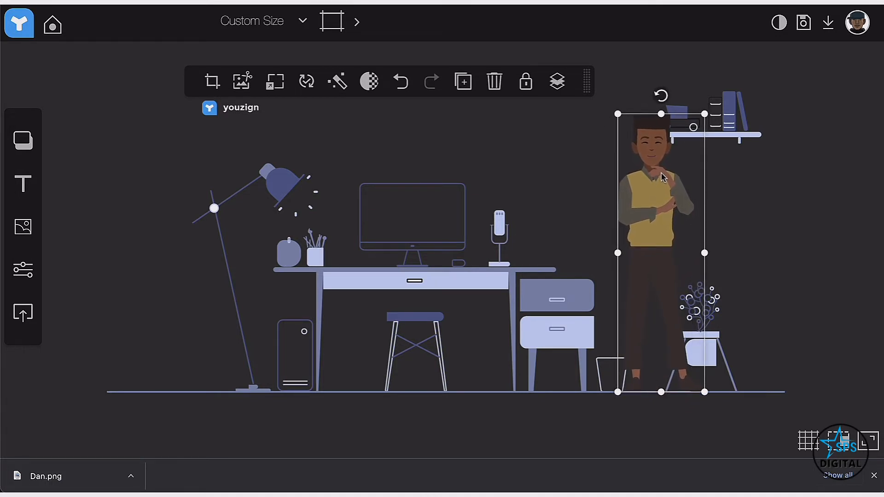
left_click(125, 169)
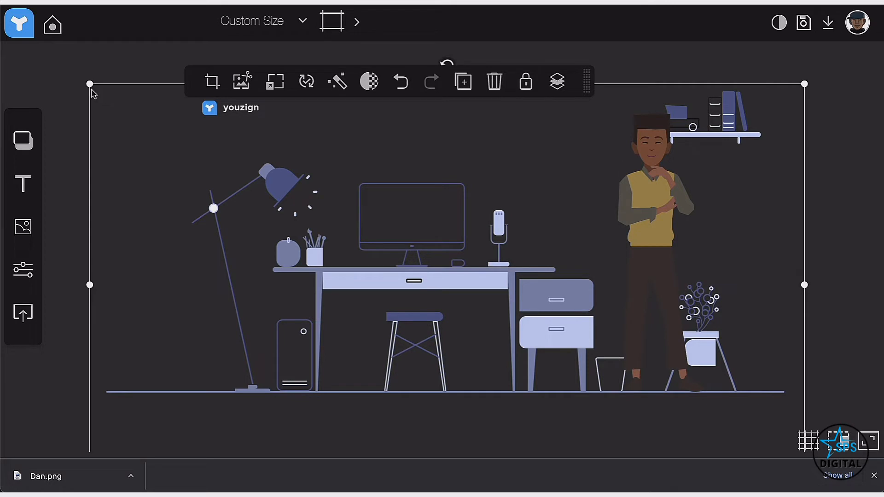
left_click(64, 90)
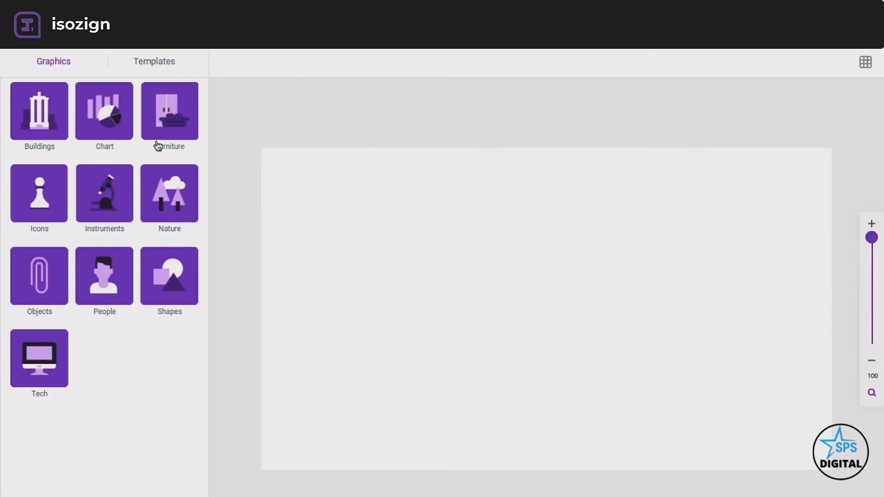
In Isozign, add the seated man in the green sweater from the people graphics, enlarge him and place him left of the canvas centre
left_click(111, 280)
scroll(110, 279, "down", 1)
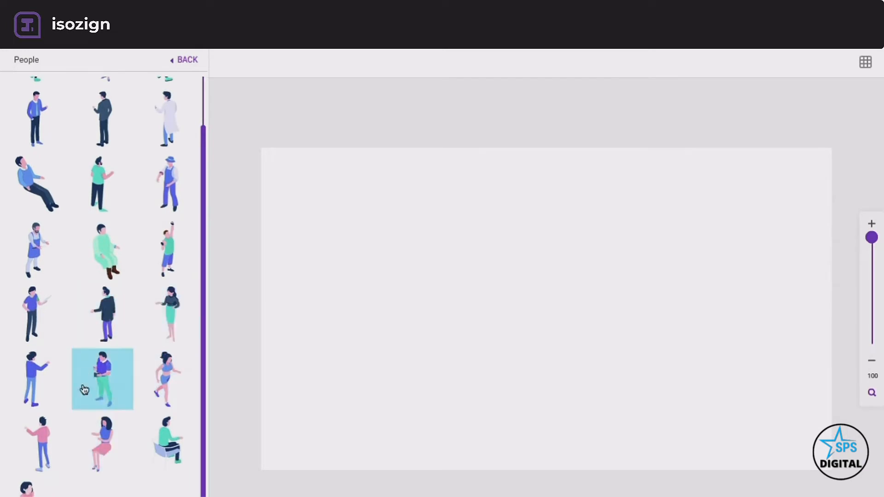
left_click(167, 441)
left_click_drag(577, 358, 623, 444)
left_click_drag(578, 395, 457, 388)
left_click_drag(506, 260, 493, 281)
Add the square table from the furniture graphics, enlarge it, and place it in front of the seated man, layered behind him
left_click(181, 67)
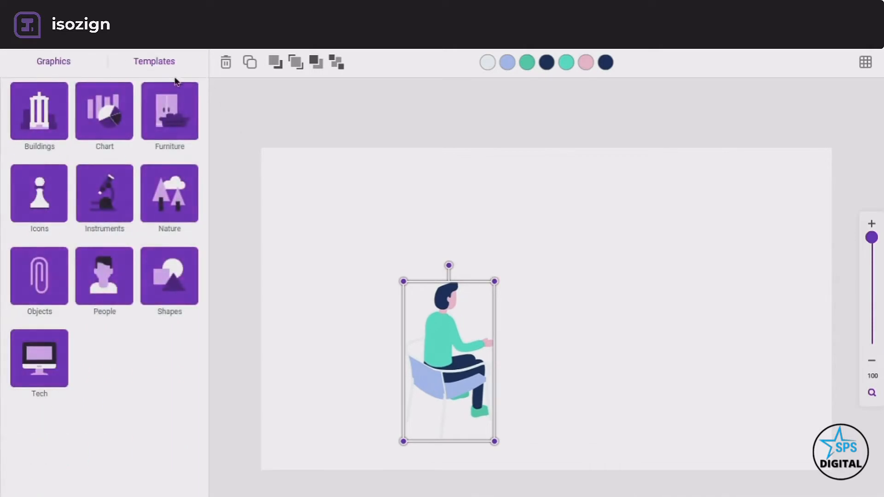
left_click(158, 146)
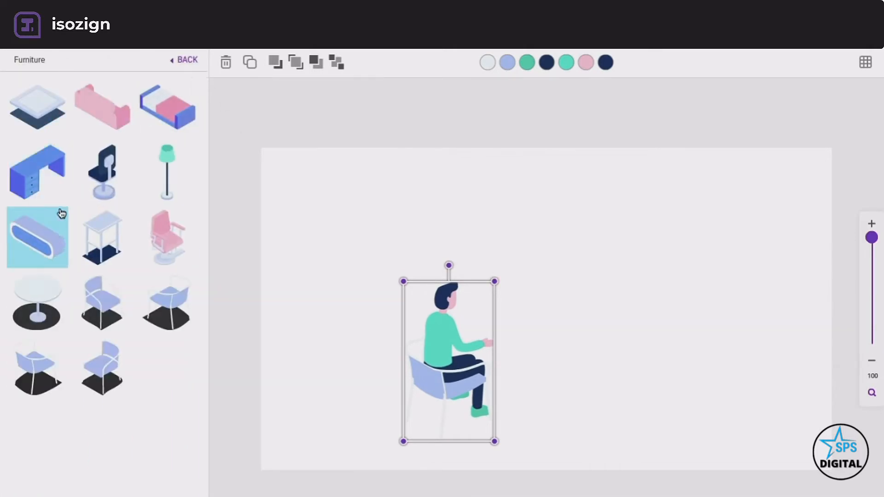
left_click(37, 106)
left_click_drag(592, 346, 661, 415)
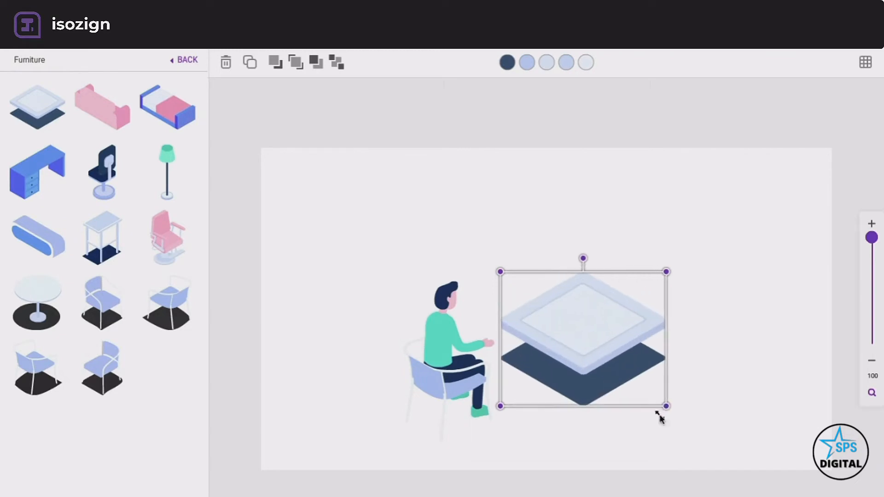
left_click_drag(621, 394, 544, 371)
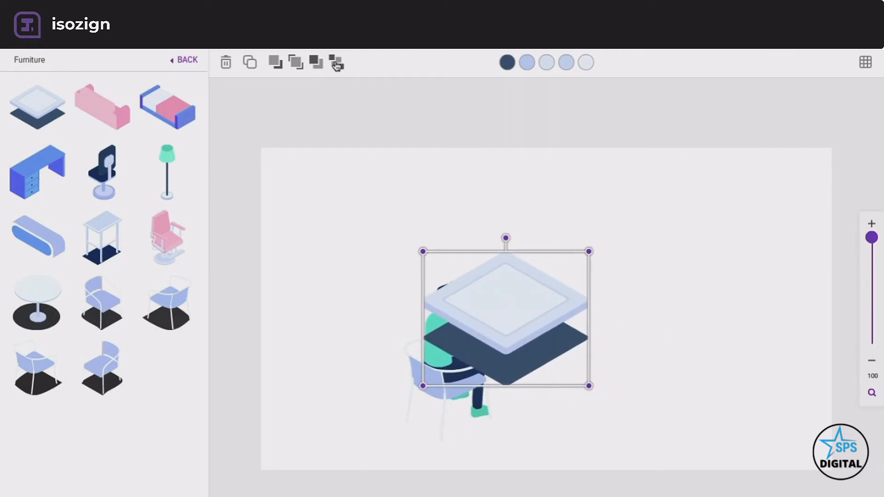
left_click(336, 64)
left_click_drag(514, 297, 521, 302)
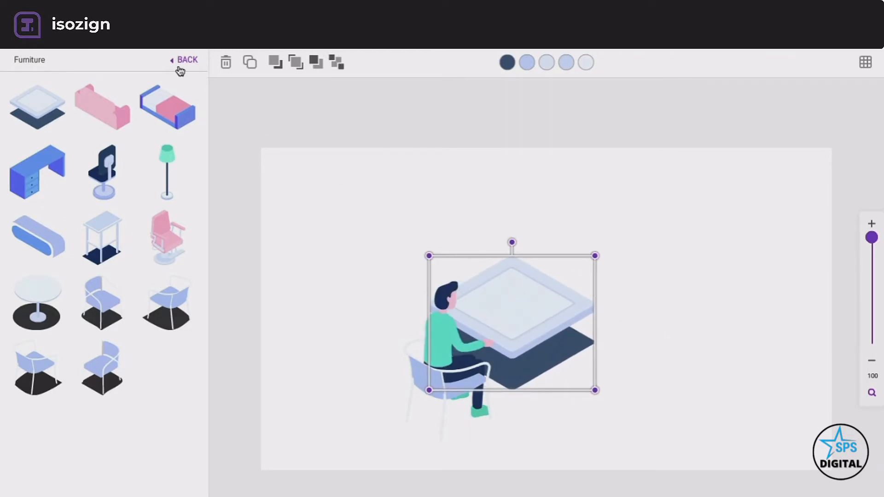
Add an enlarged green floor lamp to the right of the table and adjust its position against the isometric grid
left_click(175, 171)
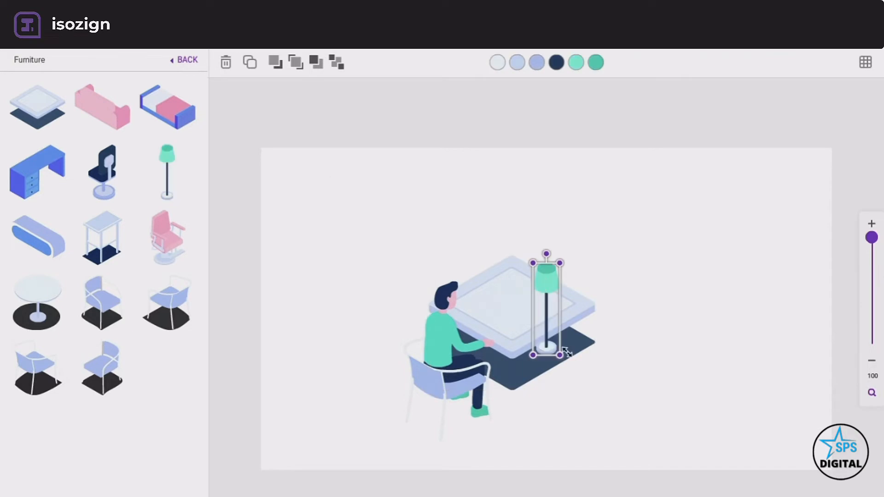
left_click_drag(559, 355, 635, 346)
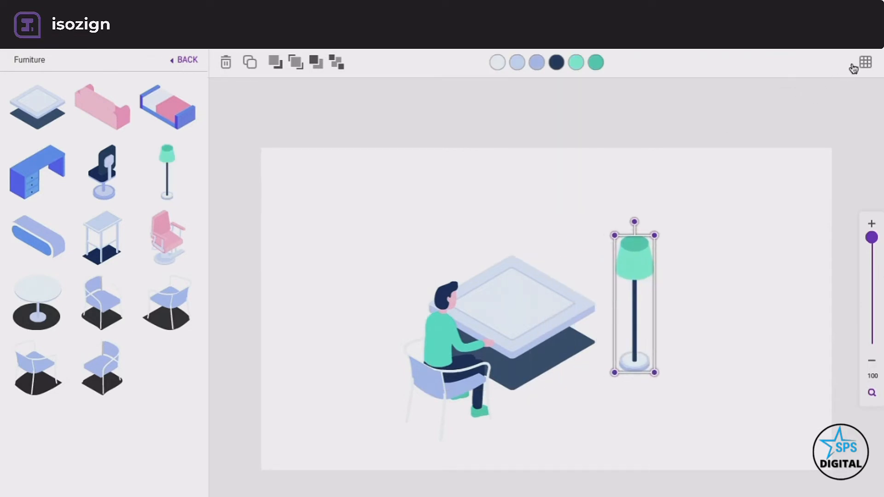
left_click(865, 63)
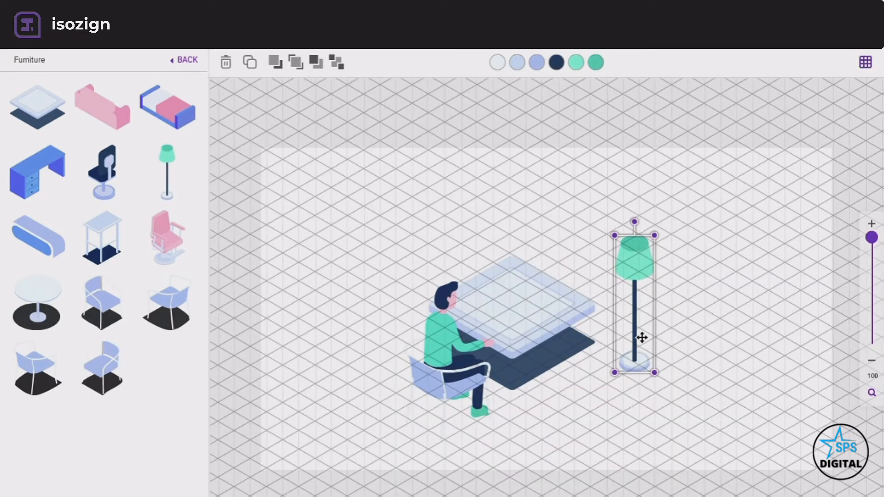
left_click_drag(641, 338, 648, 328)
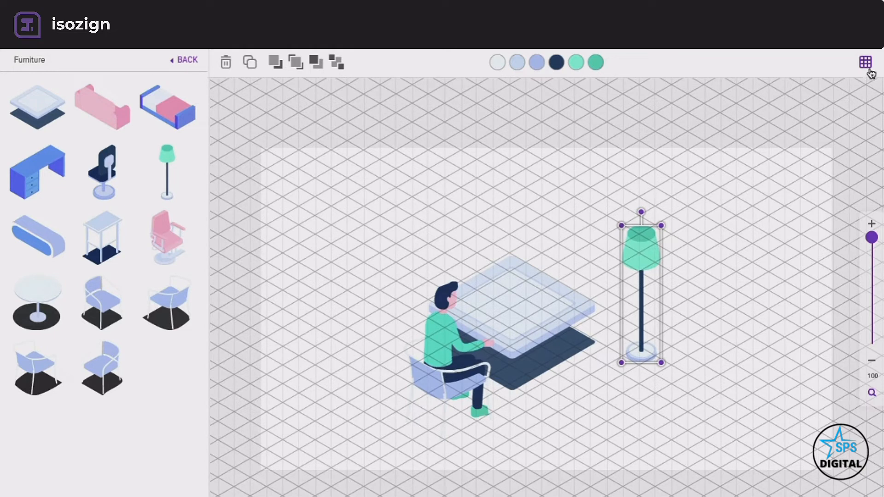
Enlarge the square table slightly against the isometric grid
left_click(541, 290)
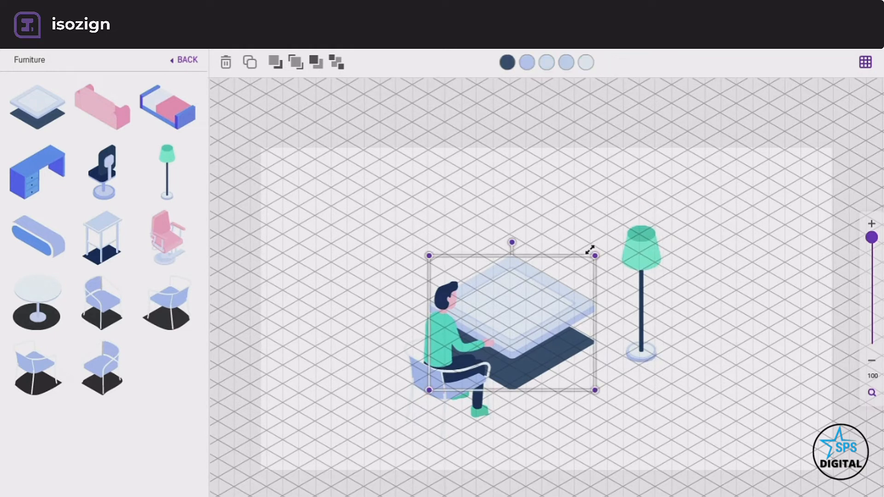
left_click_drag(589, 250, 598, 249)
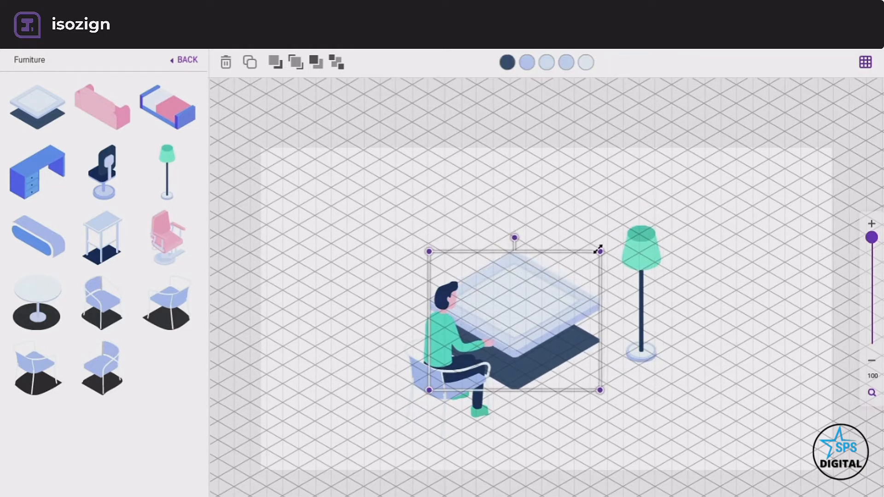
left_click(659, 321)
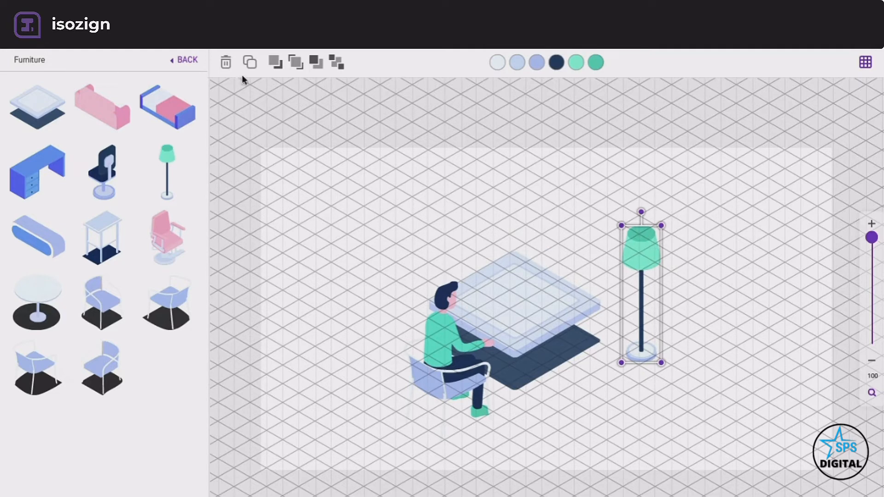
Add the white desktop monitor from the tech graphics, enlarge it on the table facing the seated man, and hide the grid
left_click(184, 60)
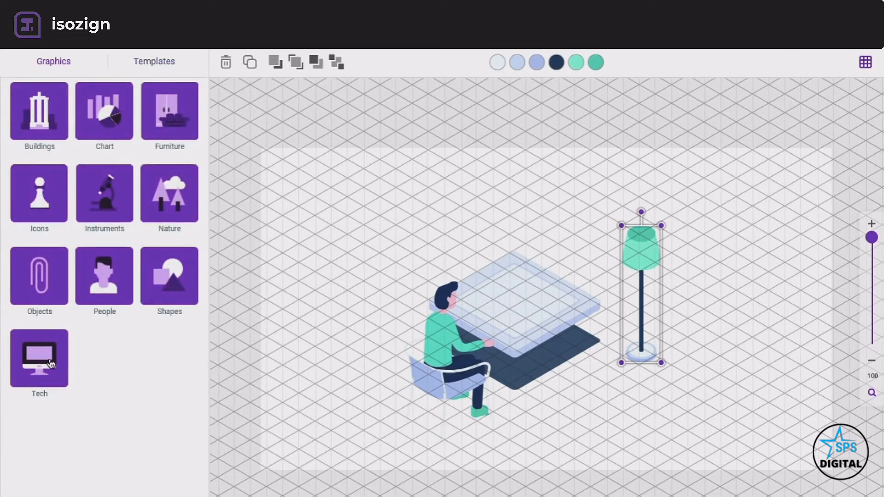
left_click(51, 363)
left_click(102, 124)
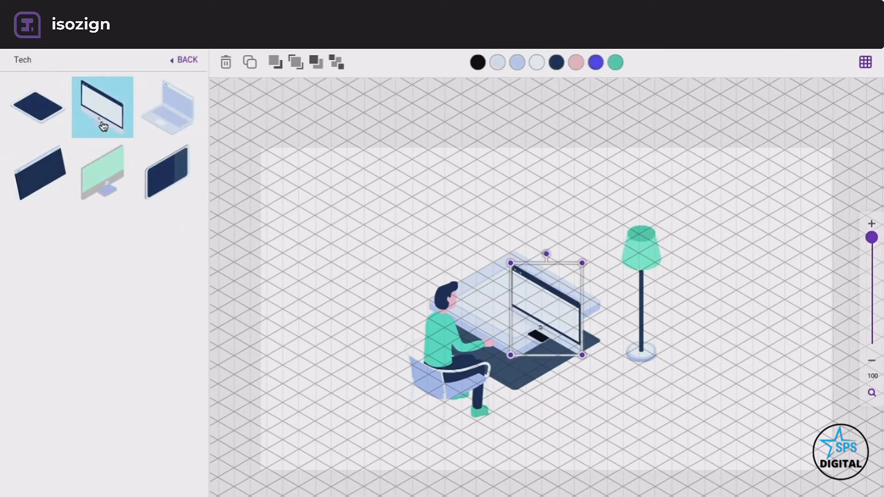
left_click_drag(520, 314, 493, 286)
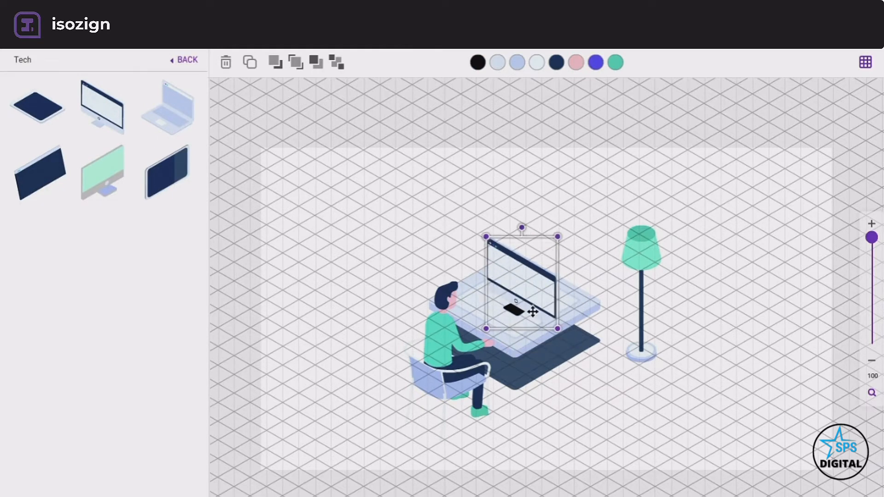
left_click_drag(558, 328, 525, 317)
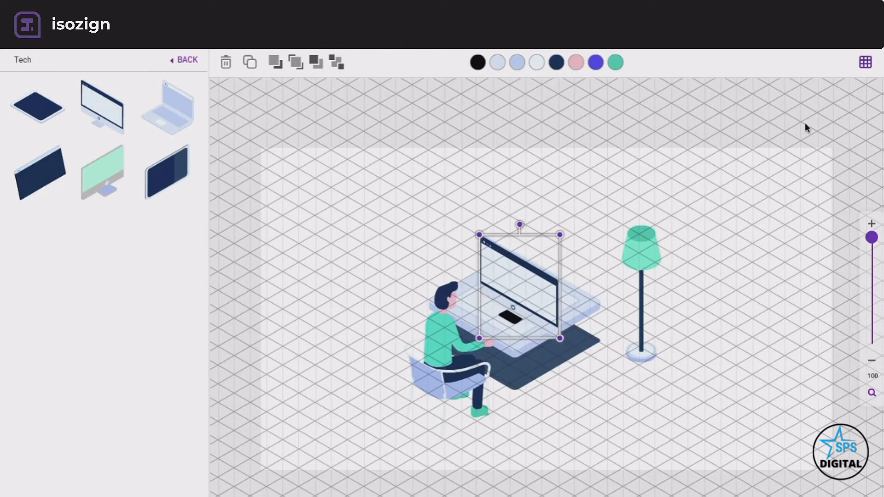
left_click(869, 70)
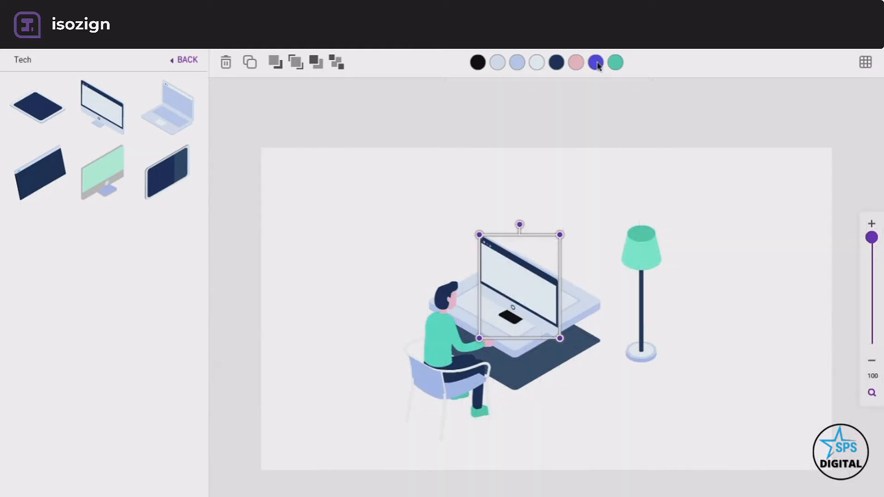
Add the slanted text-lines graphic with a green heading from the chart graphics, shrink it, and place it on the monitor's screen
left_click(179, 61)
left_click(104, 118)
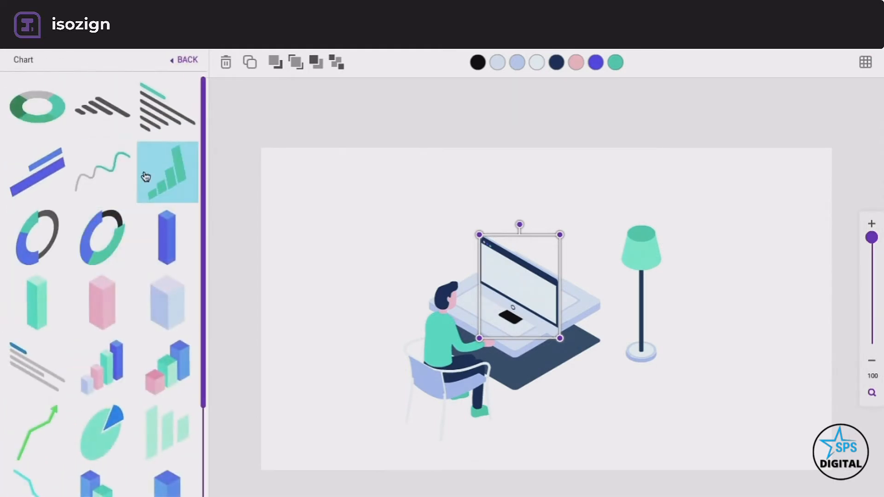
left_click(158, 117)
left_click_drag(592, 349, 543, 306)
left_click_drag(510, 281, 496, 265)
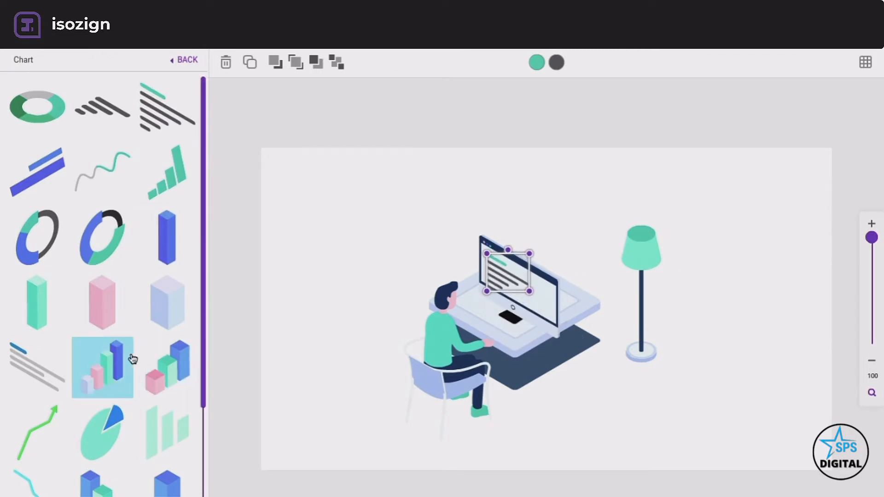
Add the blue, green and pink 3D bar chart, layer it behind the monitor on the table, and enlarge it slightly
left_click(111, 483)
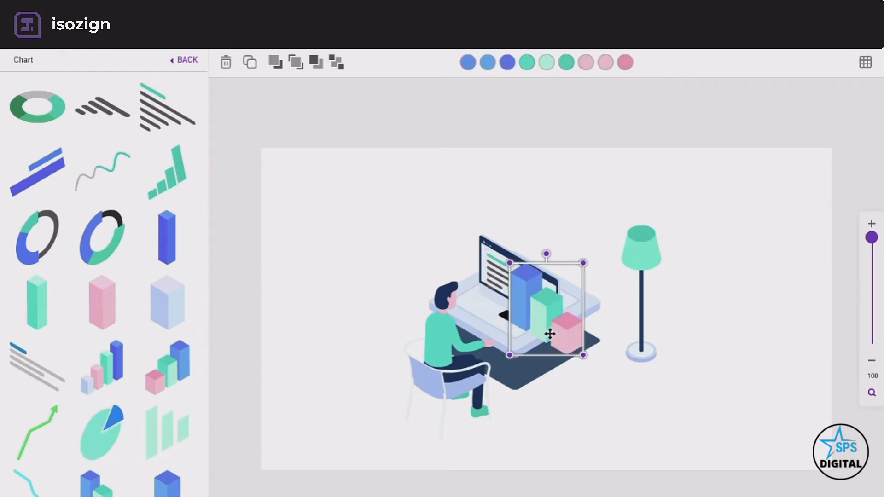
left_click_drag(550, 334, 551, 297)
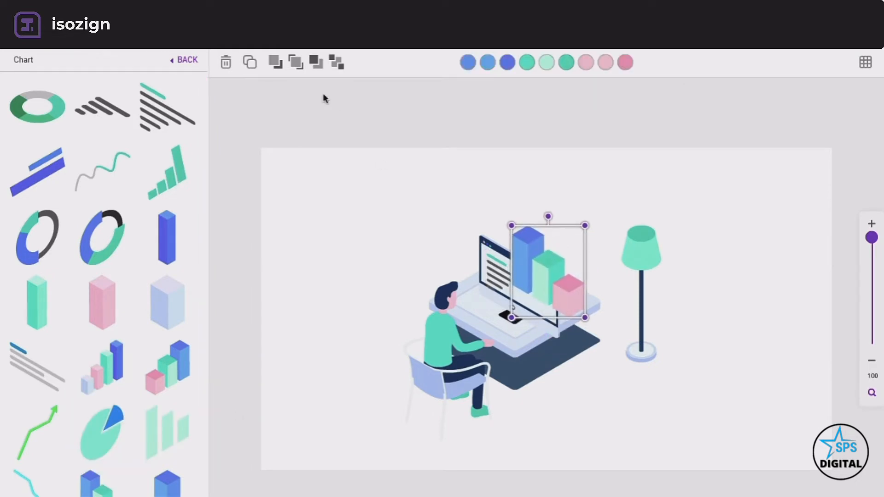
left_click(317, 69)
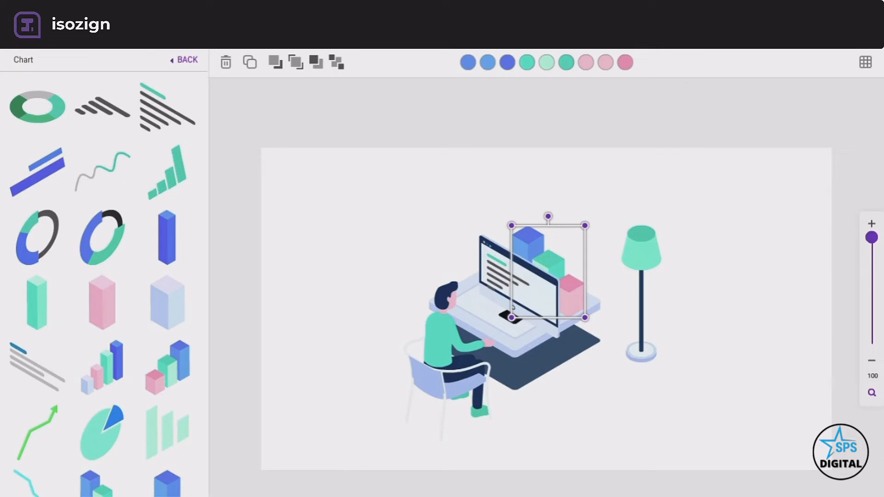
left_click_drag(570, 280, 577, 275)
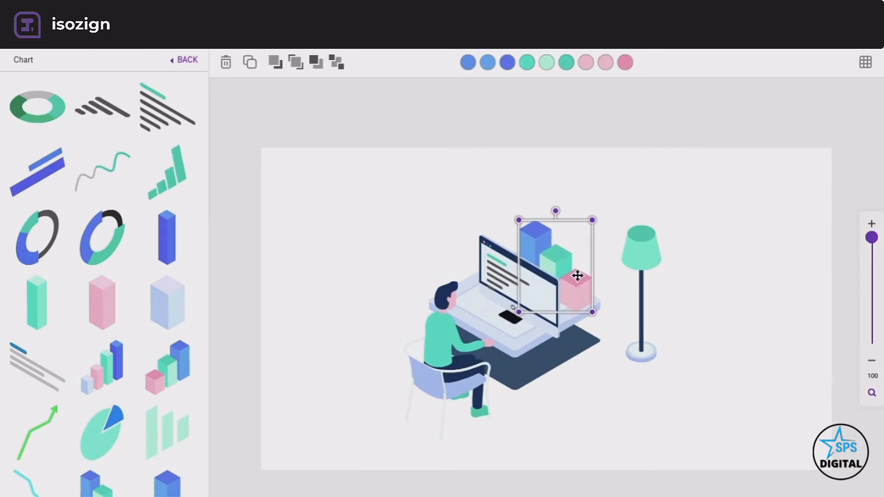
left_click_drag(524, 222, 507, 211)
Shift the monitor with its text lines closer to the seated man and nudge the floor lamp slightly toward the table
left_click(493, 285)
left_click_drag(504, 304, 484, 279)
left_click(409, 233)
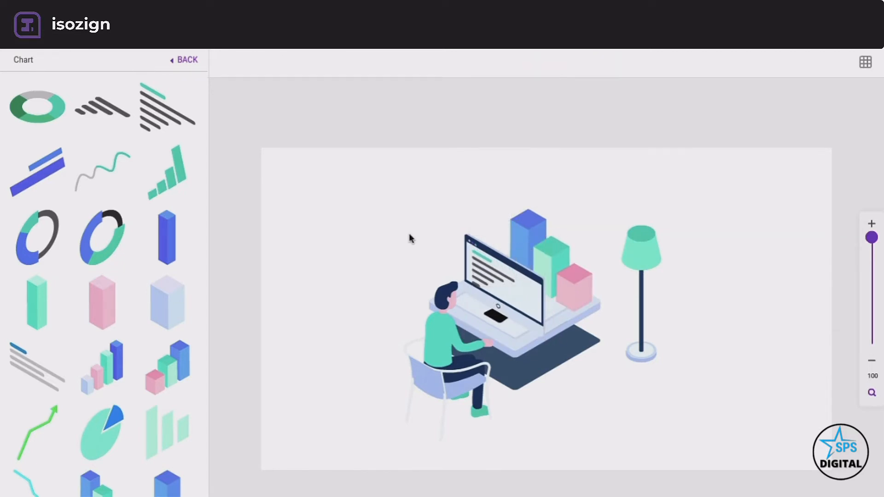
left_click(645, 242)
left_click_drag(645, 242, 641, 244)
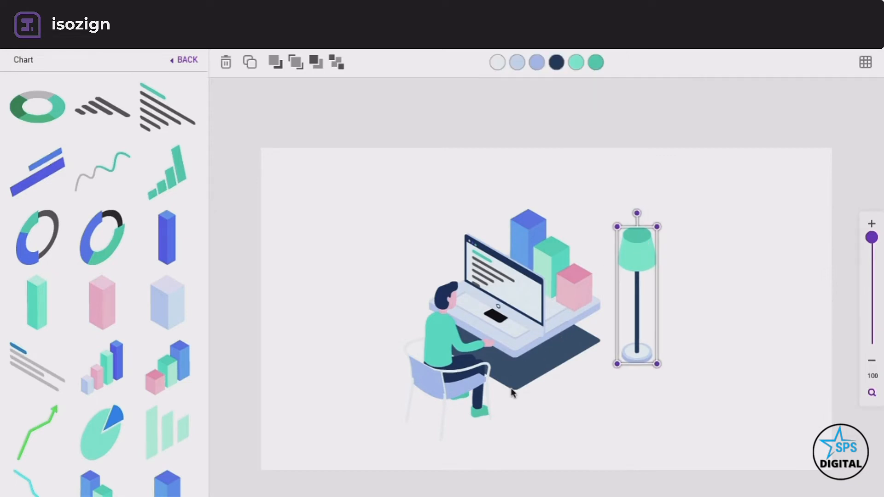
Add the dark browser window from the tech graphics, greatly enlarge it, and layer it behind the seated man and monitor
left_click(192, 62)
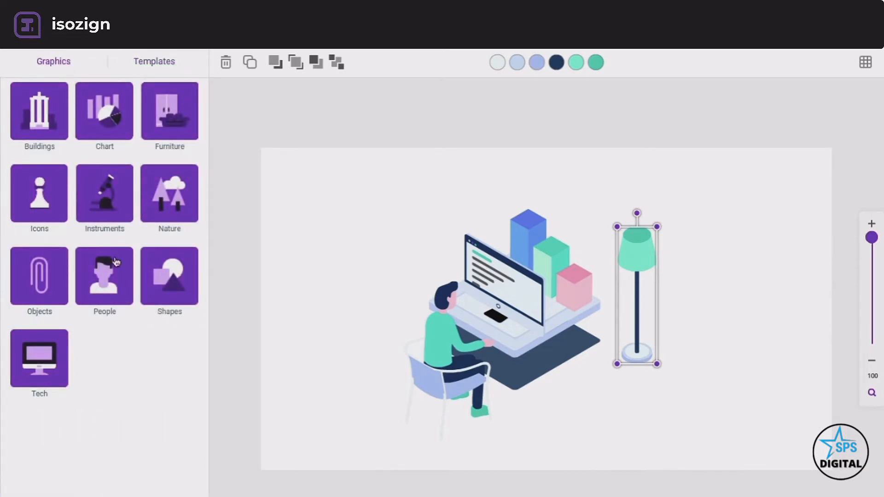
left_click(36, 353)
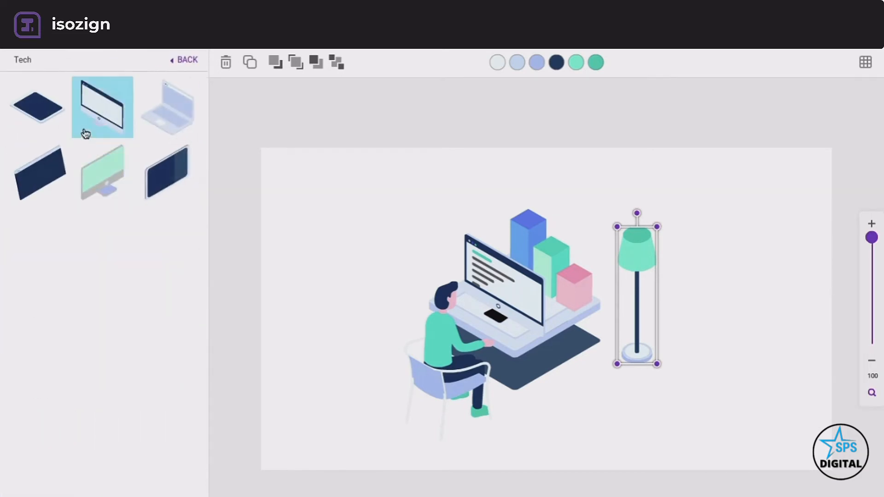
left_click(37, 171)
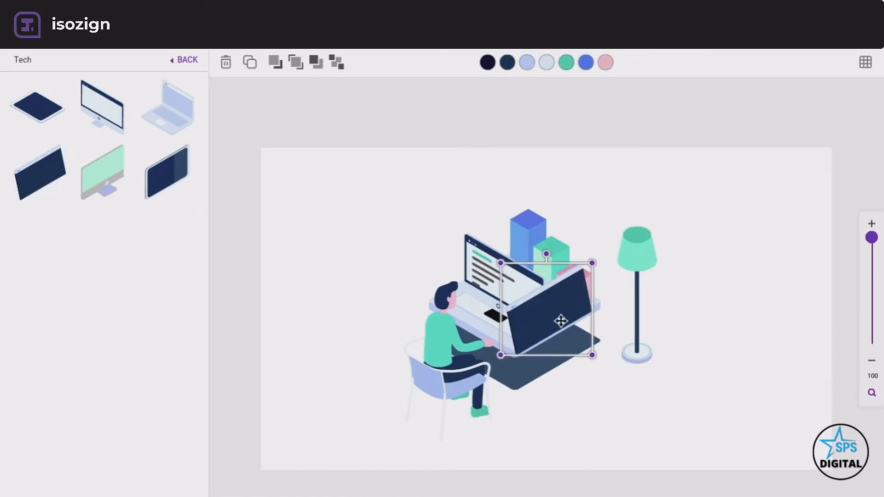
left_click_drag(561, 321, 435, 266)
left_click_drag(466, 303, 544, 380)
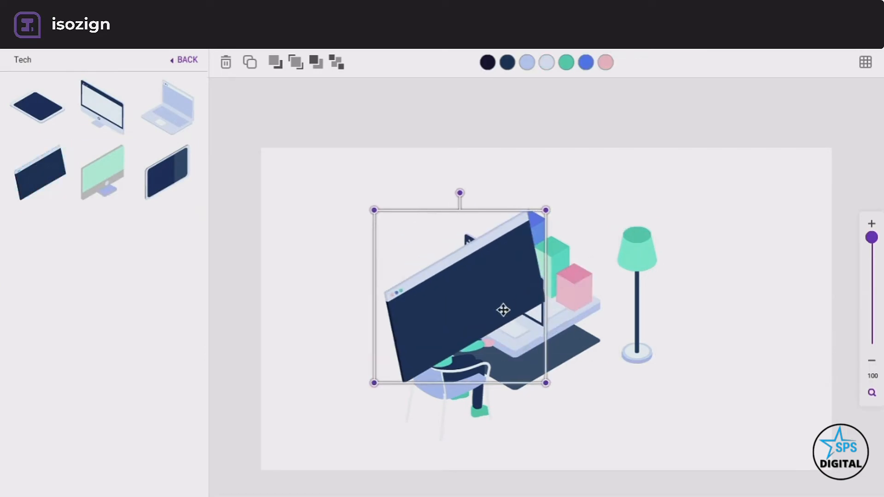
left_click_drag(501, 310, 447, 225)
left_click(337, 64)
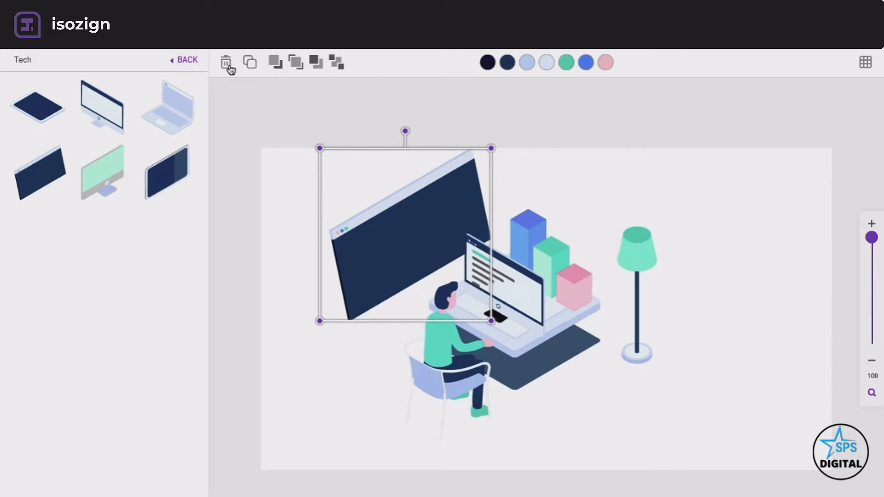
Add the round play graphic from the icons, shrink it, and place it on the large dark browser window
left_click(186, 61)
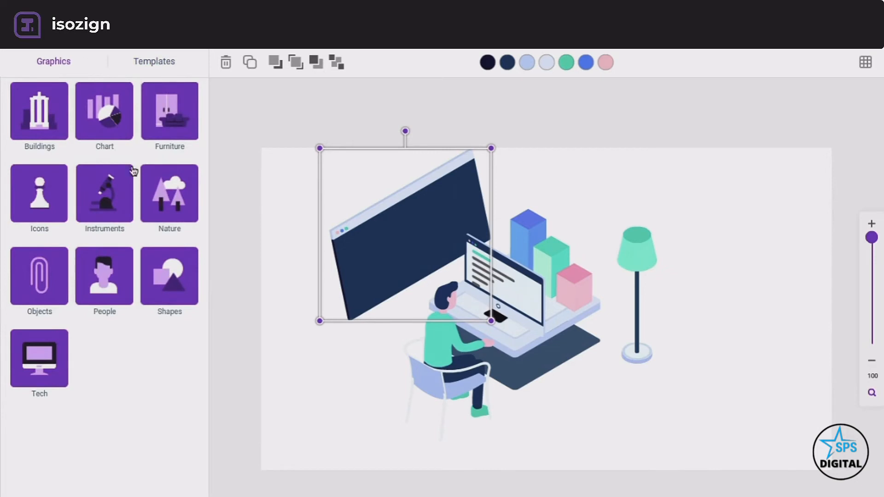
left_click(43, 207)
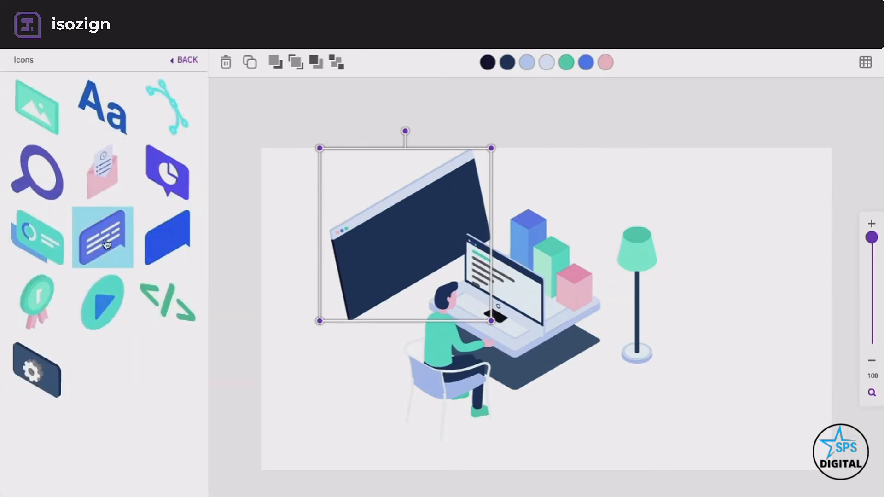
left_click(102, 303)
left_click_drag(560, 322, 424, 266)
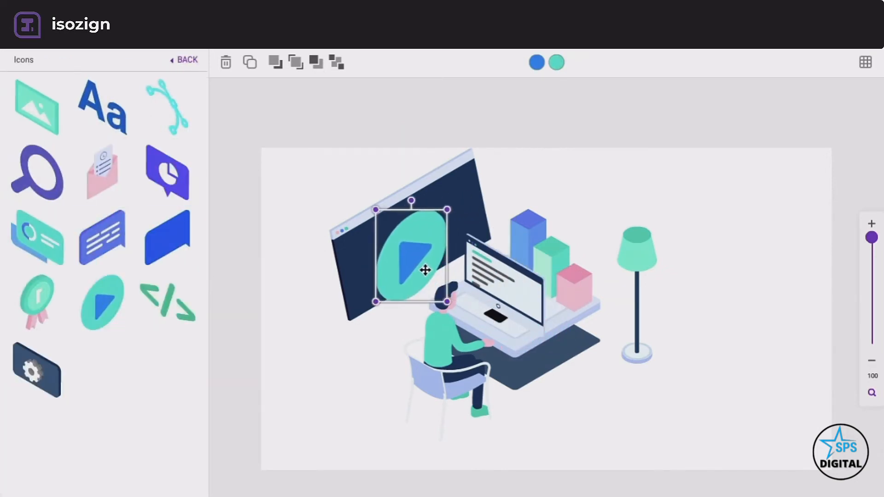
left_click_drag(375, 299, 388, 284)
left_click_drag(410, 257, 400, 250)
Recolor the play icon with a white triangle on a red circle and shrink it slightly
left_click(536, 63)
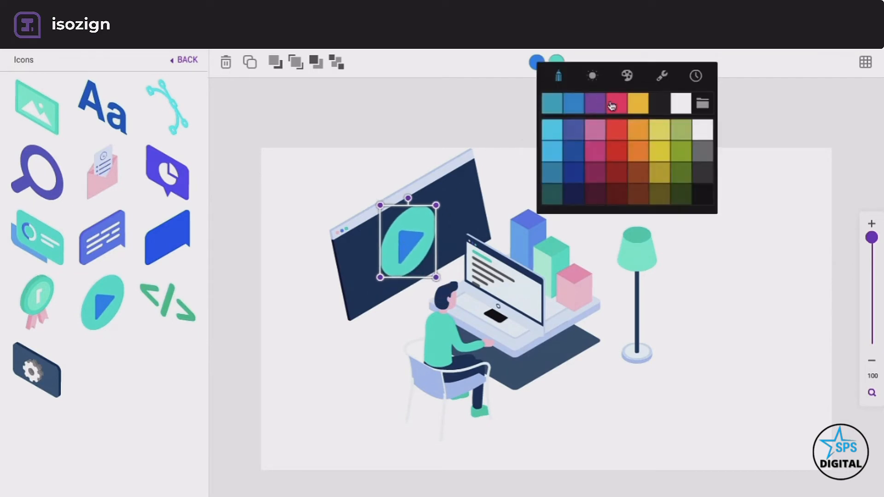
left_click(681, 104)
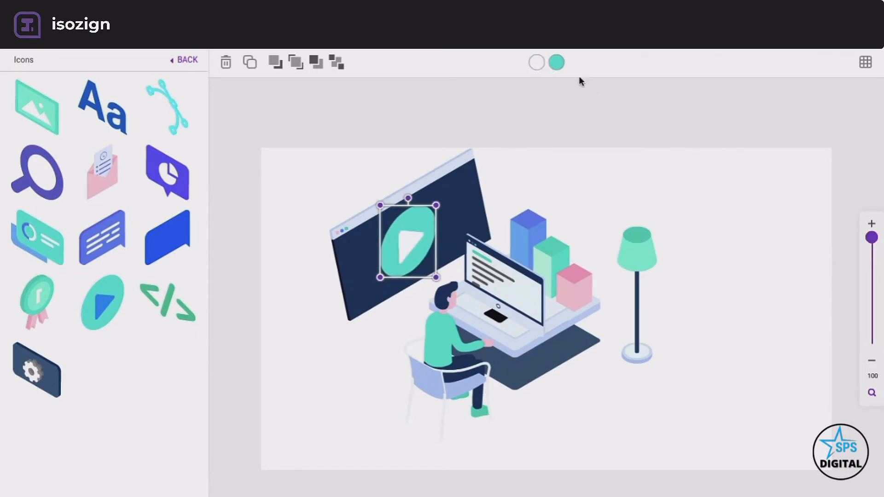
left_click(556, 64)
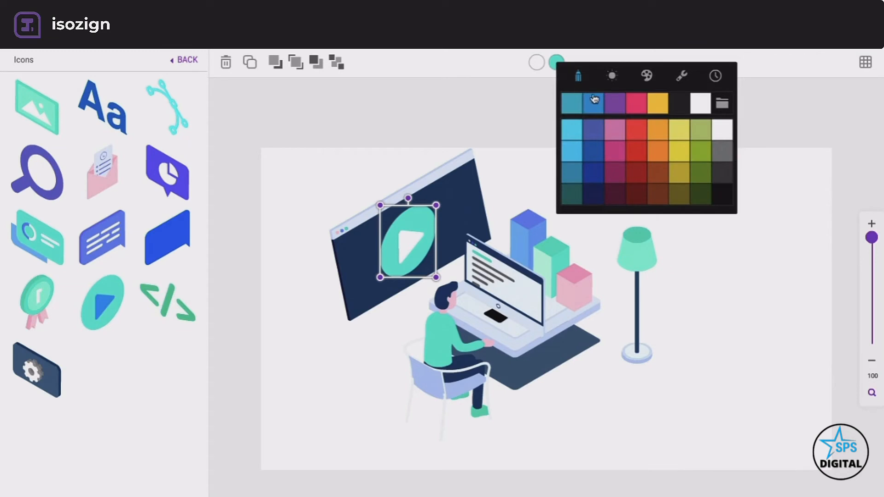
left_click(641, 135)
left_click_drag(382, 277, 392, 270)
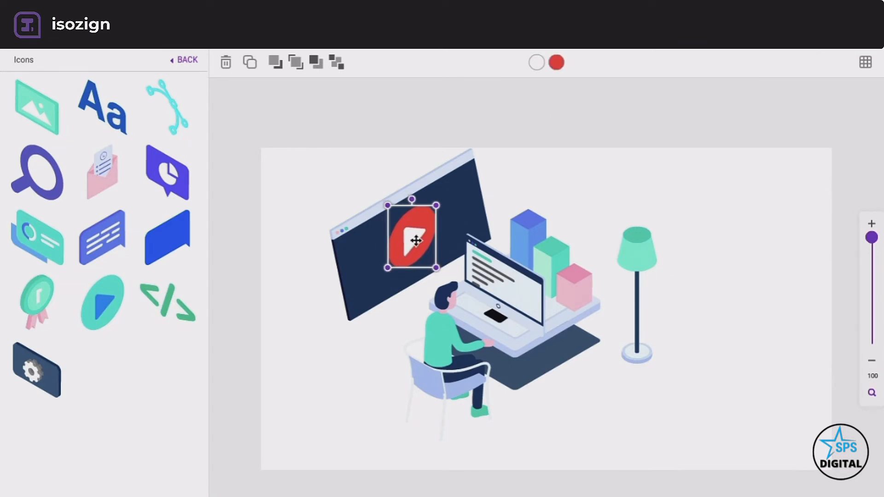
left_click(611, 201)
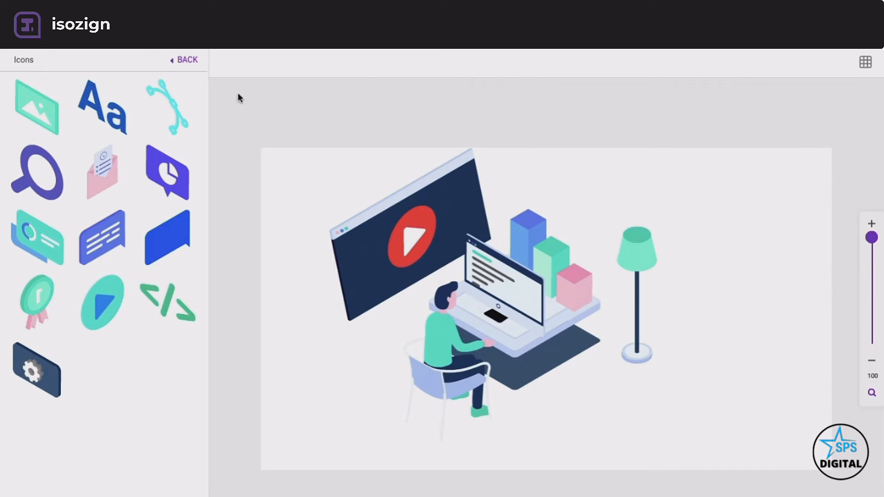
Add the standing man in a purple-blue shirt and green trousers from the people graphics and enlarge him beside the table
left_click(187, 60)
left_click(102, 291)
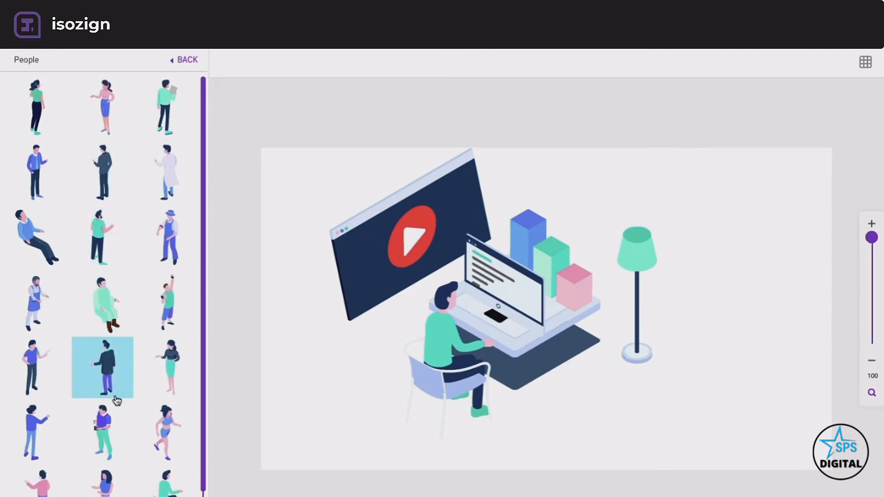
left_click(110, 424)
left_click_drag(562, 355, 607, 410)
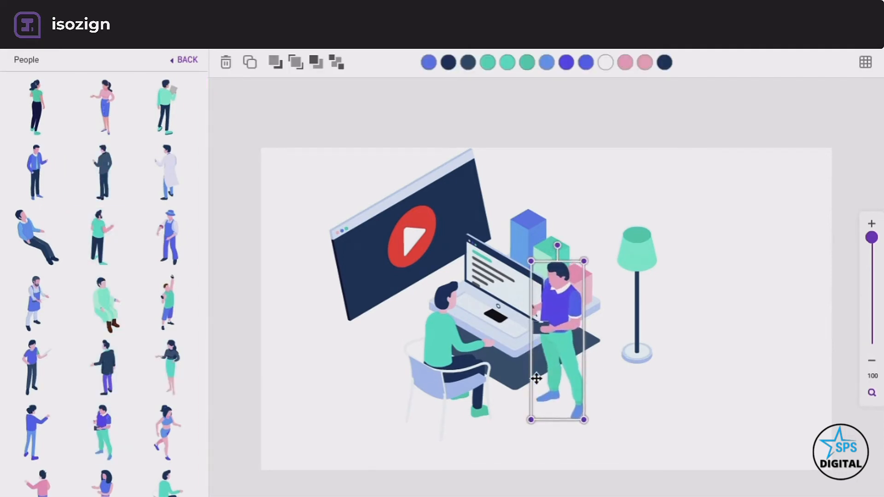
left_click_drag(536, 378, 543, 356)
left_click_drag(591, 396, 603, 416)
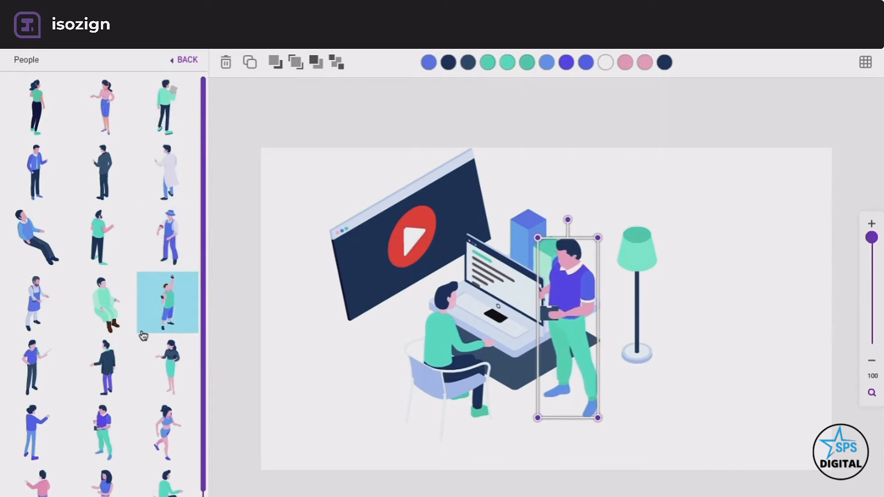
Add the woman in a green skirt, enlarge her behind the table at the back of the scene, and shift the standing man slightly
left_click(152, 375)
left_click_drag(548, 337, 604, 312)
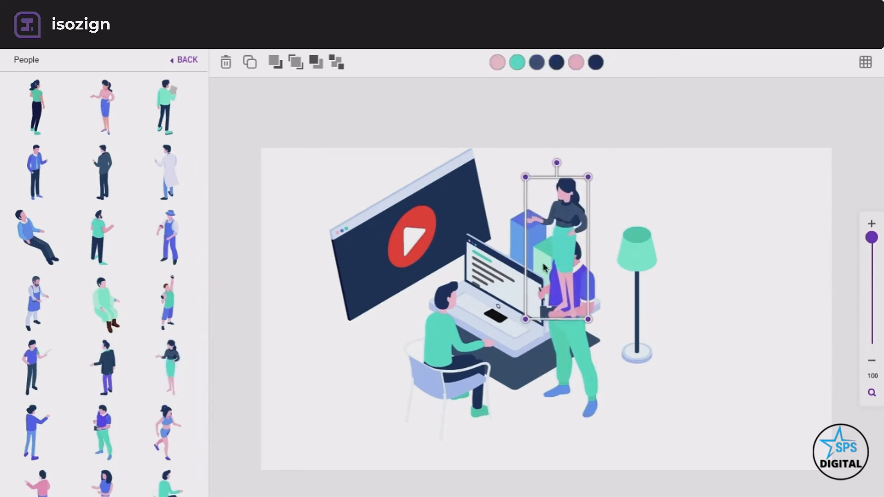
left_click(337, 65)
left_click_drag(566, 187, 584, 183)
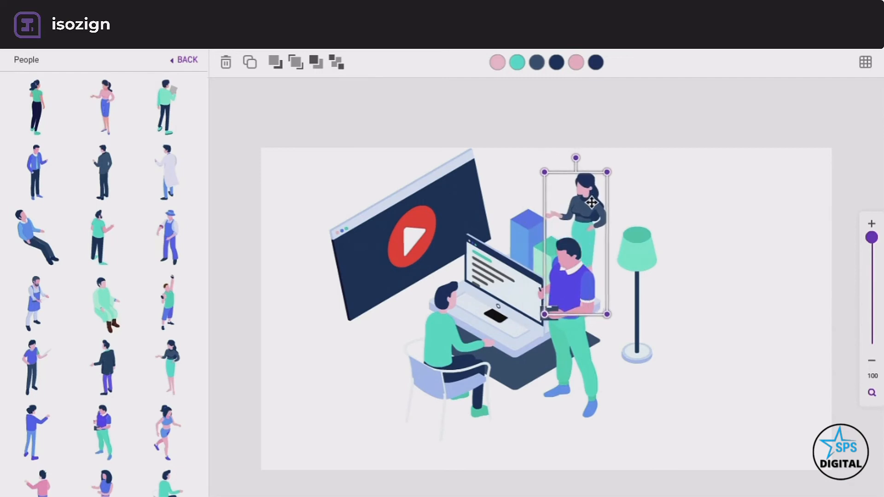
left_click(570, 343)
left_click_drag(572, 339, 578, 345)
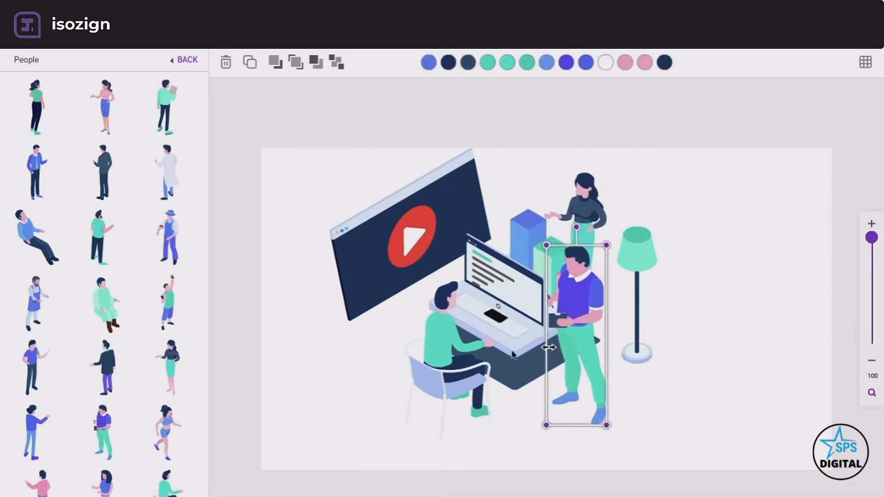
Recolor the seated man's green sweater and shoes crimson
left_click(458, 355)
left_click(565, 64)
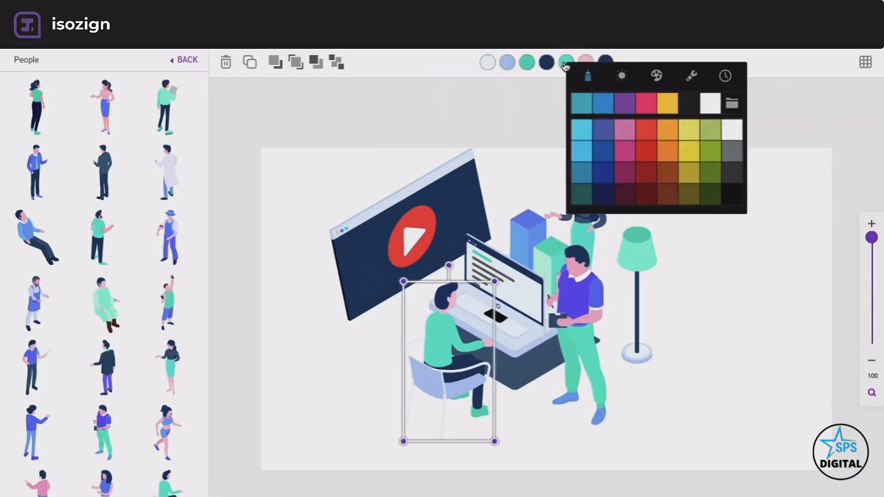
left_click(645, 101)
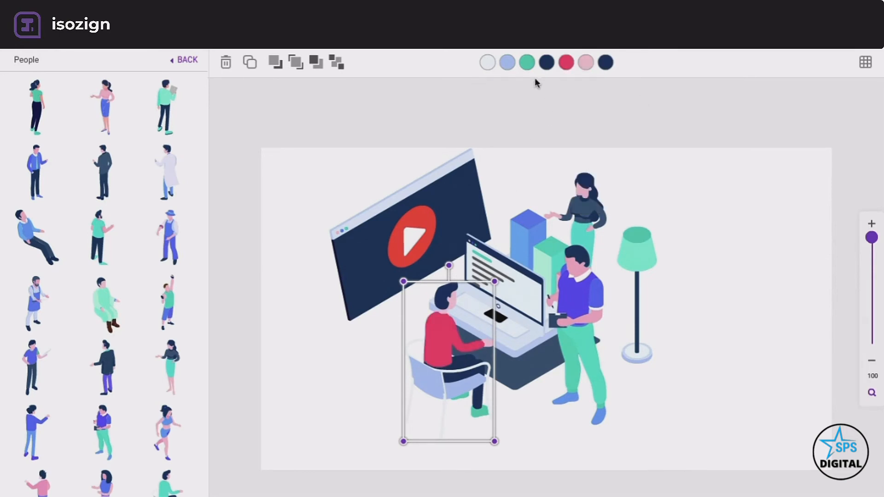
left_click(527, 61)
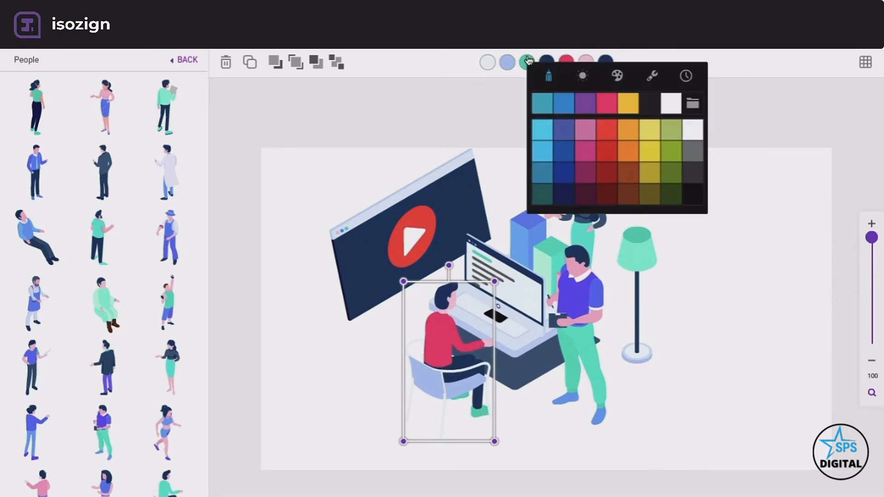
left_click(608, 107)
Recolor the floor lamp's green shade and its upper opening dark red
left_click(649, 249)
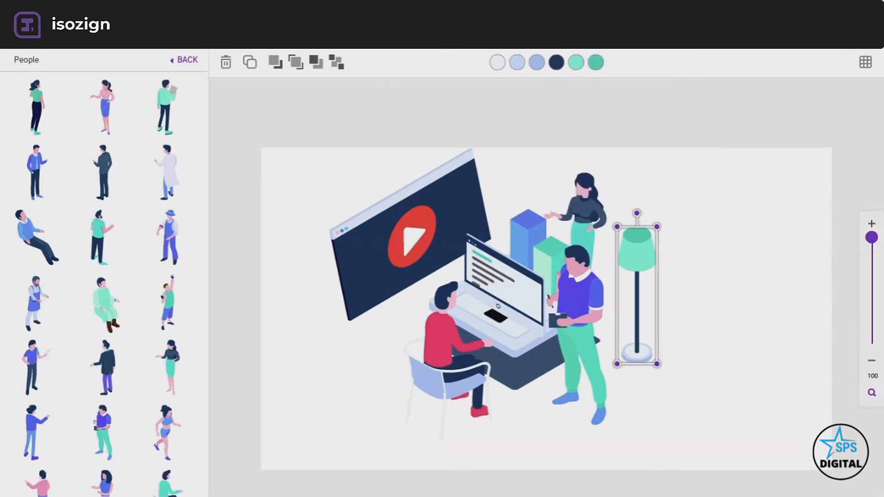
left_click(595, 63)
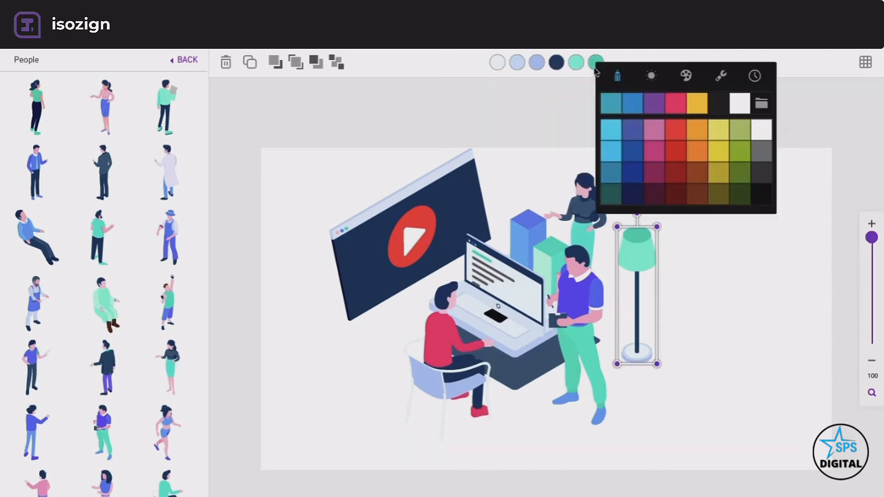
left_click(676, 133)
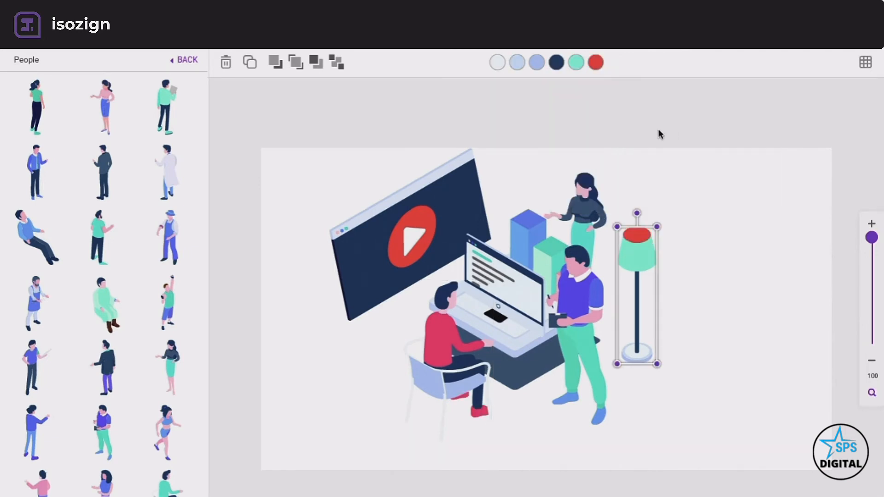
left_click(596, 64)
left_click(677, 159)
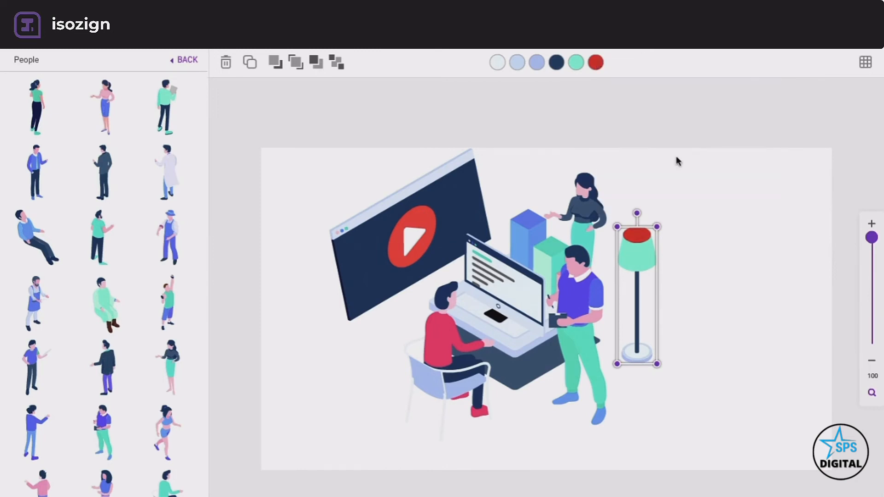
left_click(576, 62)
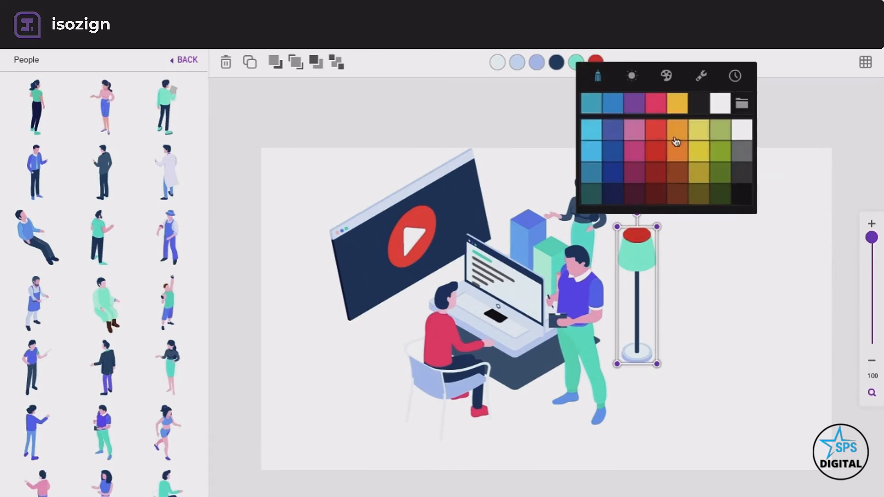
left_click(658, 155)
left_click(708, 247)
left_click(635, 242)
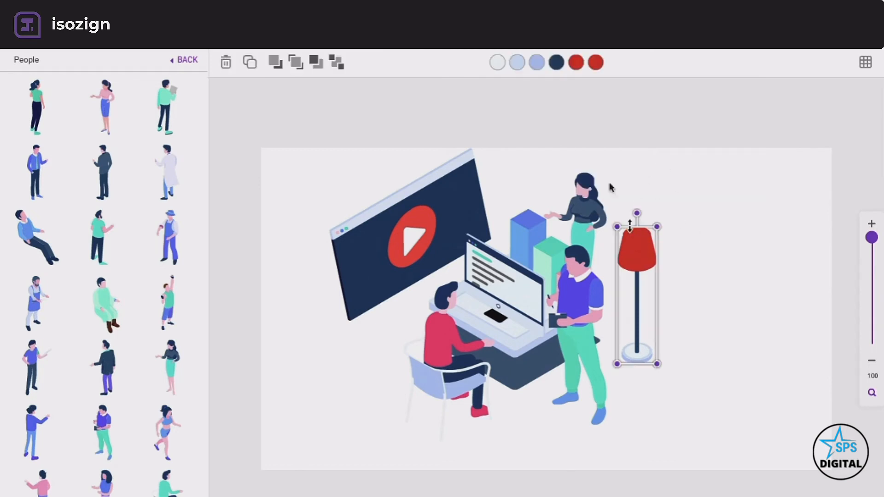
Recolor the lampshade's upper opening dark maroon and shift the lamp slightly closer to the standing man
left_click(596, 64)
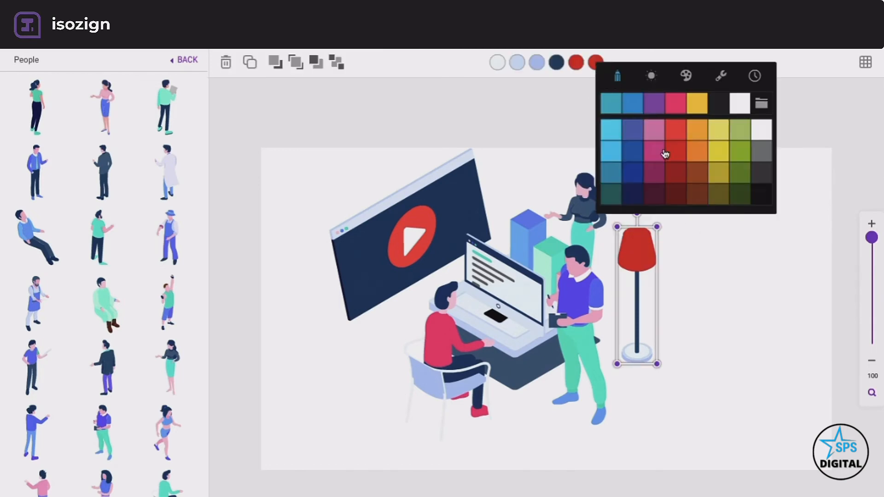
left_click(679, 199)
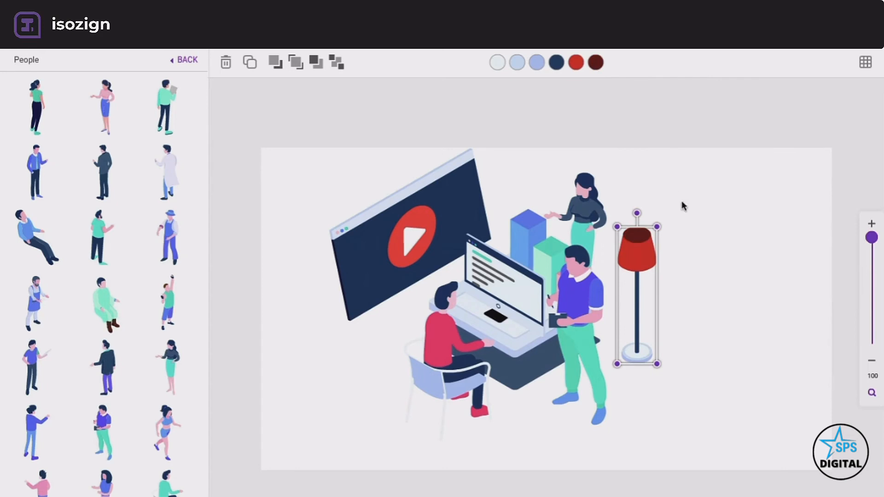
left_click(690, 222)
left_click(641, 255)
left_click_drag(642, 256, 634, 257)
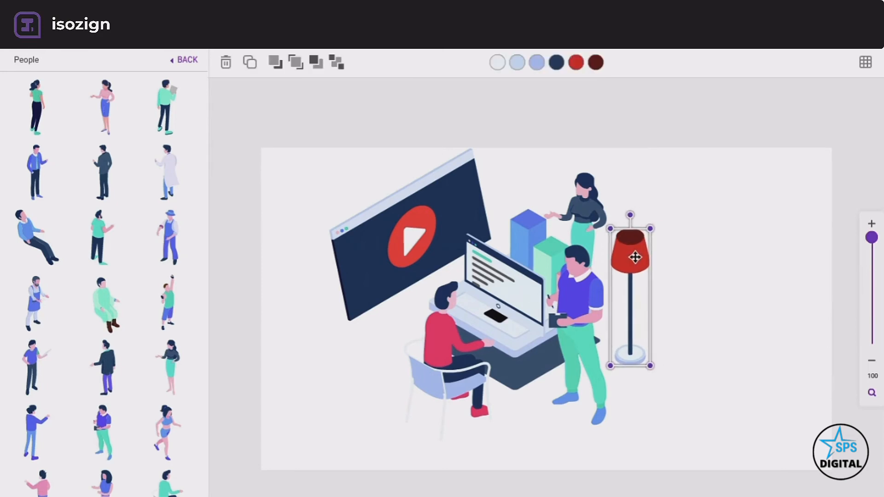
Move the red play icon to the left part of the large dark screen
left_click(689, 361)
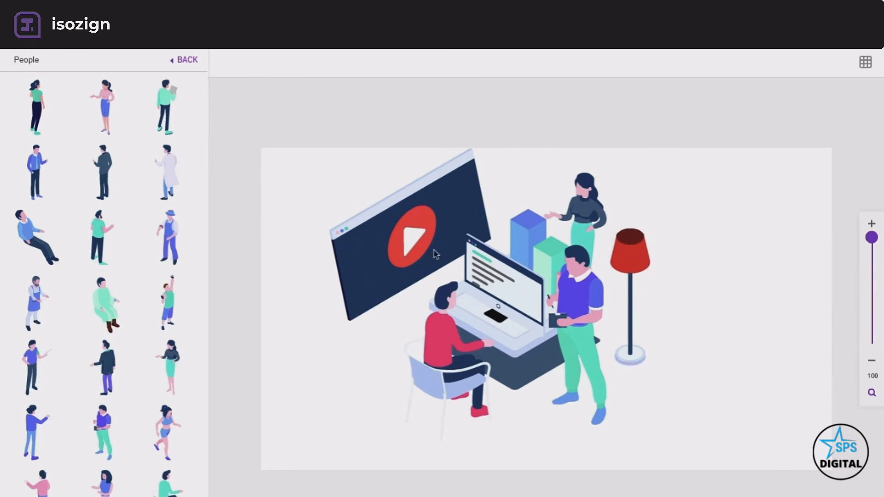
left_click(435, 254)
left_click_drag(420, 247, 392, 259)
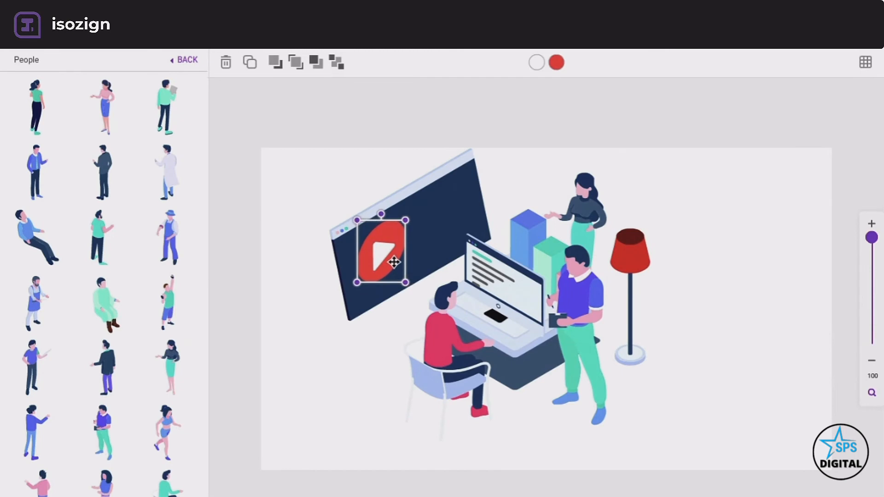
Add the slender green tree with a purple trunk from the nature graphics and place it left of the large screen
left_click(186, 60)
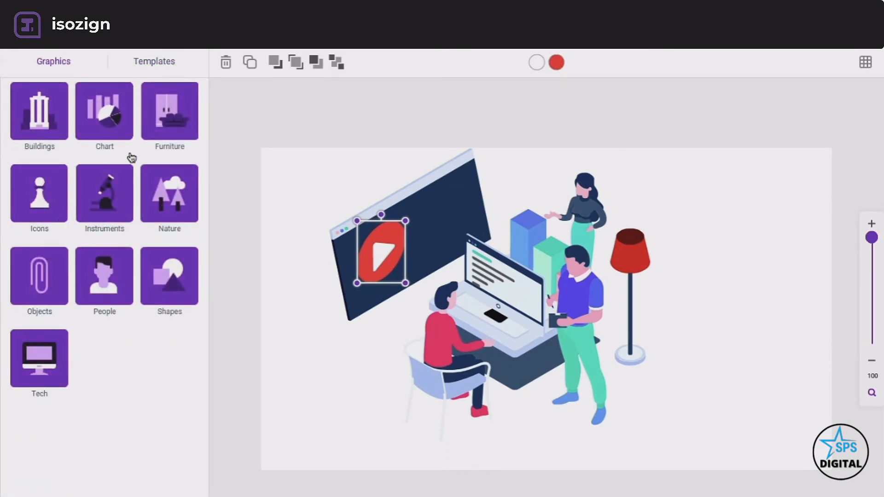
left_click(168, 202)
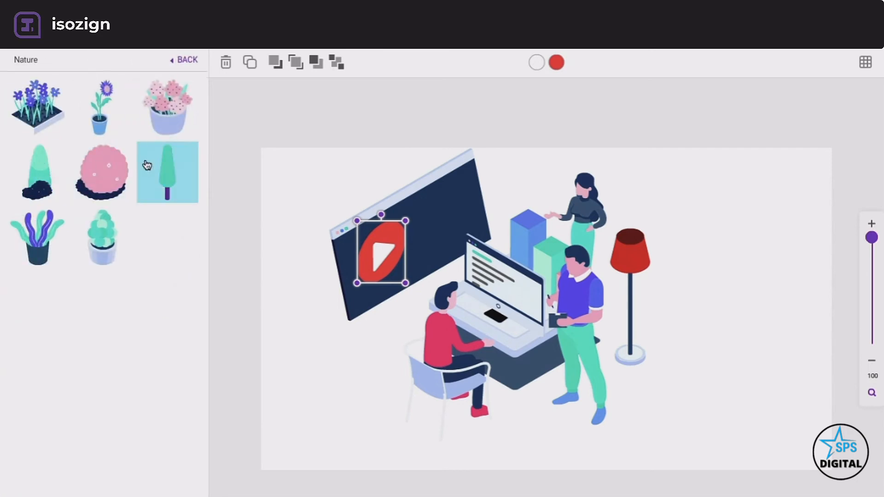
left_click_drag(144, 164, 557, 351)
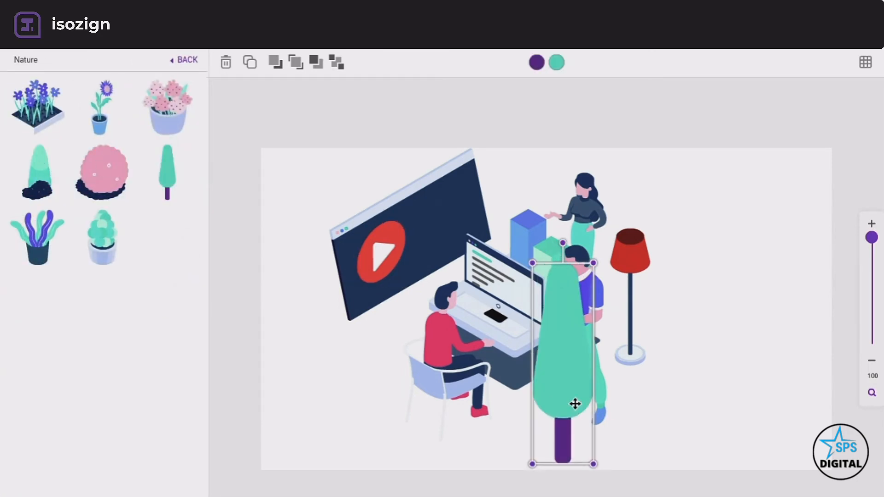
left_click_drag(574, 405, 320, 349)
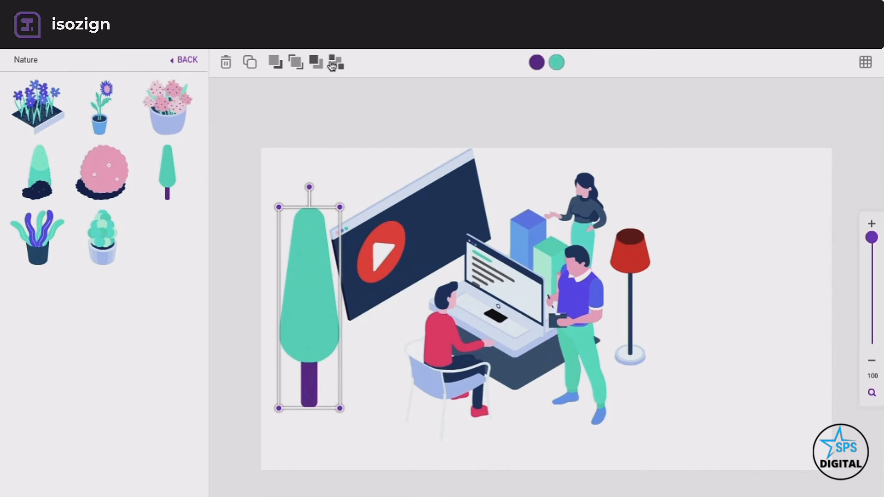
left_click(327, 173)
left_click(292, 172)
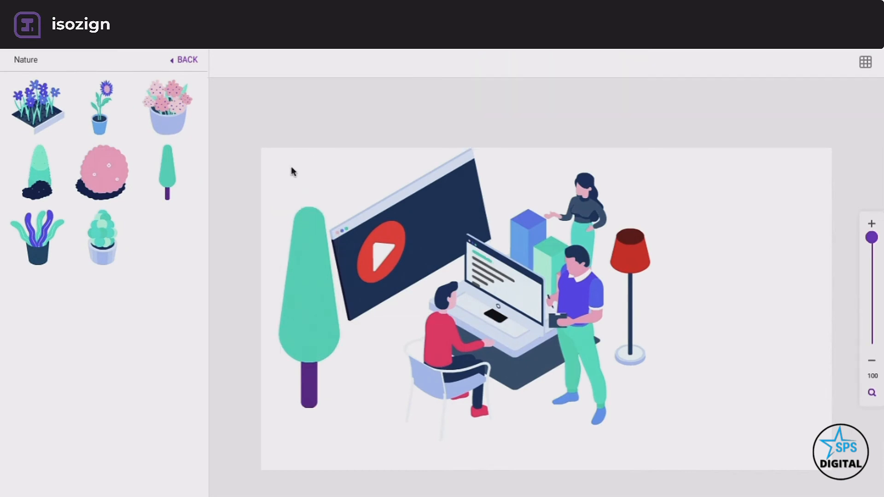
left_click(865, 64)
left_click(865, 65)
left_click_drag(871, 237, 873, 204)
left_click(185, 62)
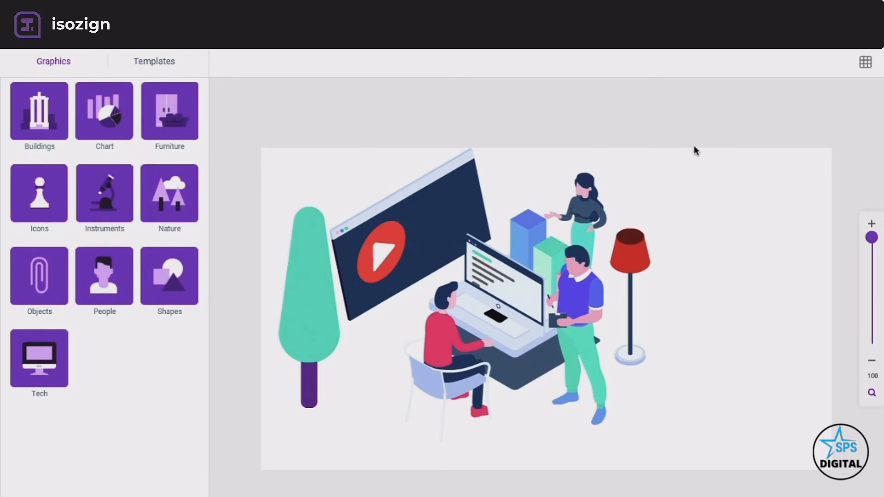
Narrow the crop frame from its right edge, widen it back around the full canvas, and confirm the area
left_click(728, 281)
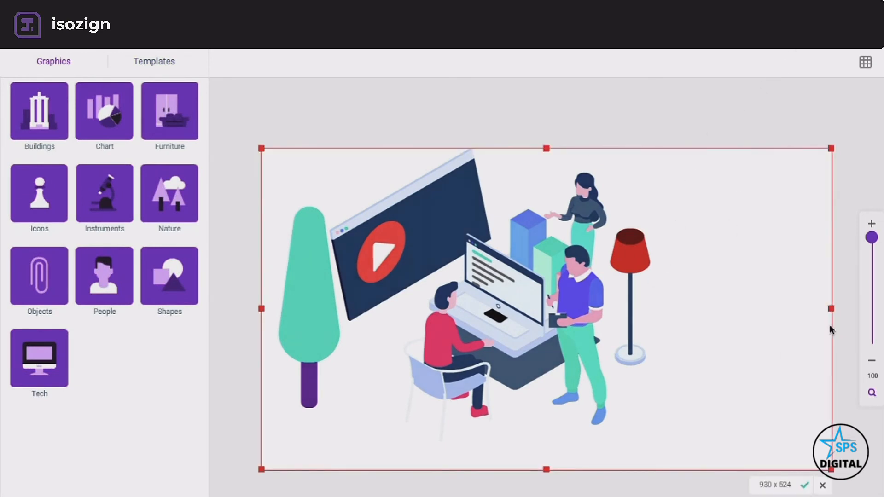
left_click_drag(831, 309, 731, 303)
left_click_drag(669, 303, 839, 281)
left_click(804, 485)
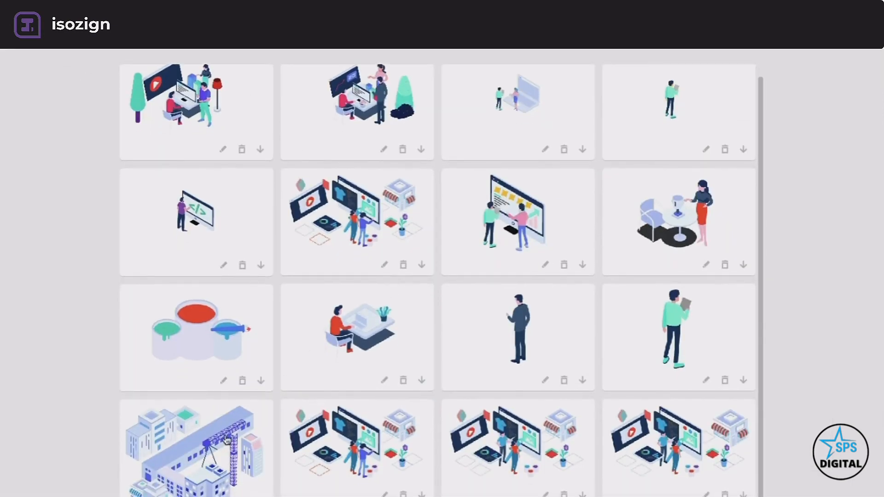
Open the saved city design with the crane, select the blue-windowed tower, and view the building graphics
left_click(191, 458)
left_click(442, 235)
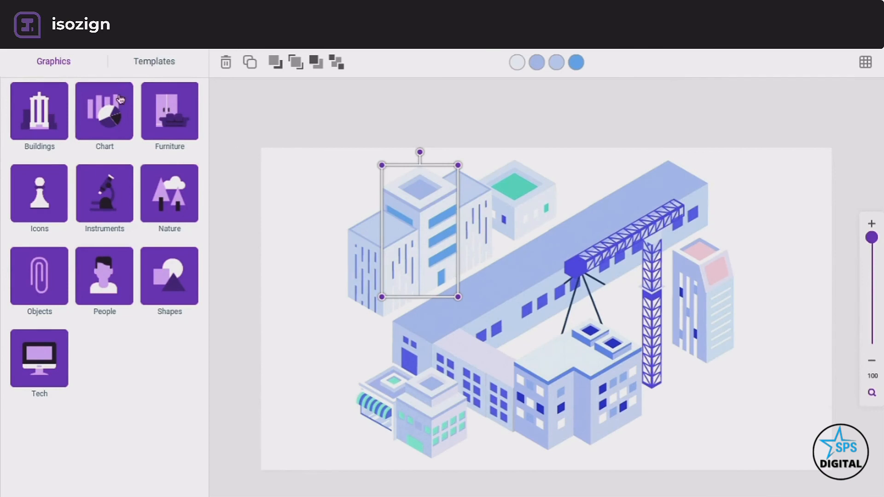
left_click(65, 124)
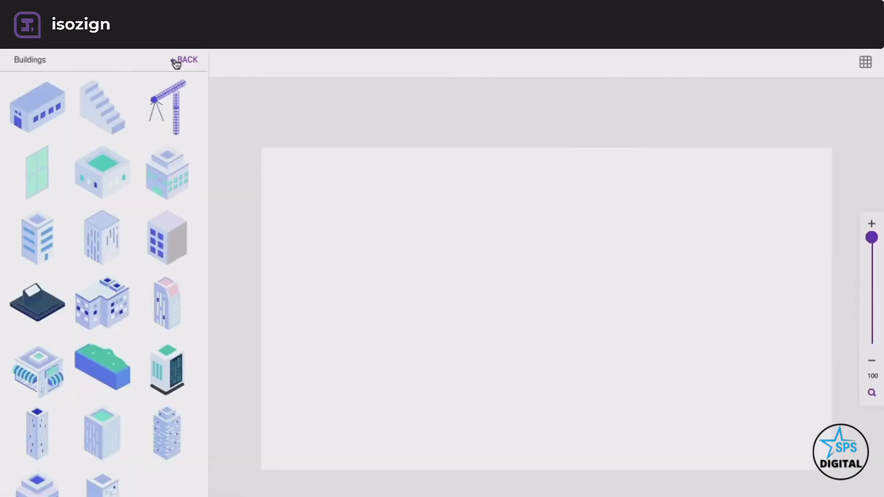
Browse the ready-made templates and preview Branding Agency and CEO Agency on the canvas
left_click(177, 63)
left_click(154, 62)
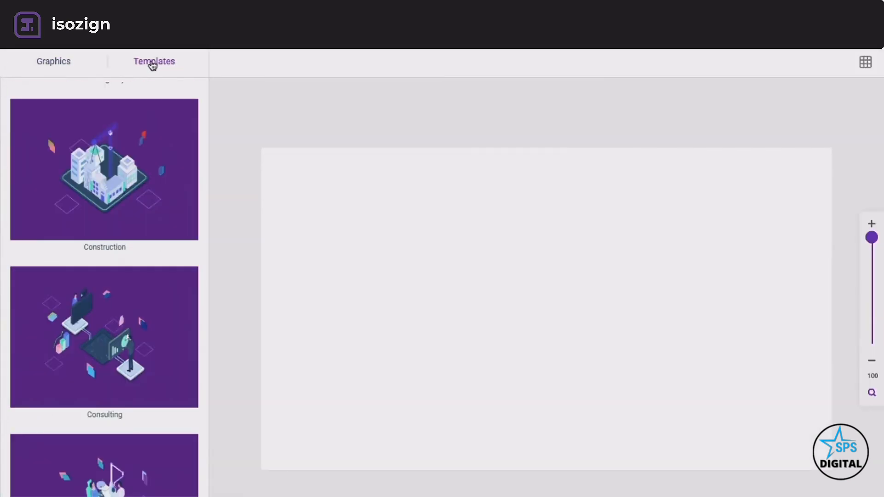
scroll(116, 186, "up", 5)
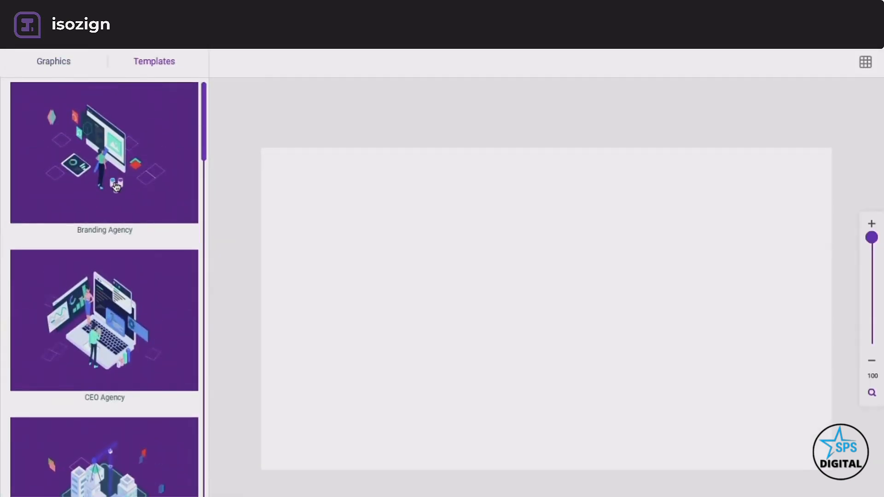
left_click(124, 145)
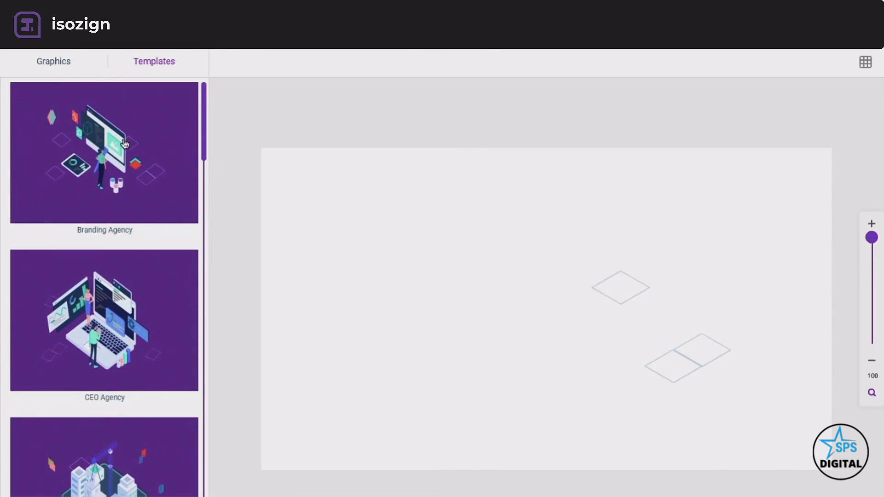
left_click(137, 316)
Preview the Construction and Consulting templates on the canvas
scroll(138, 361, "down", 5)
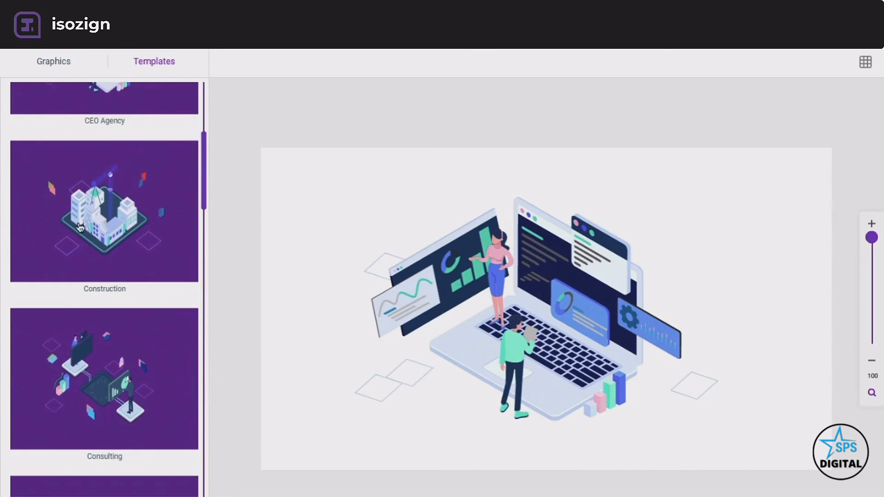
left_click(80, 227)
scroll(80, 227, "up", 1)
scroll(80, 227, "down", 3)
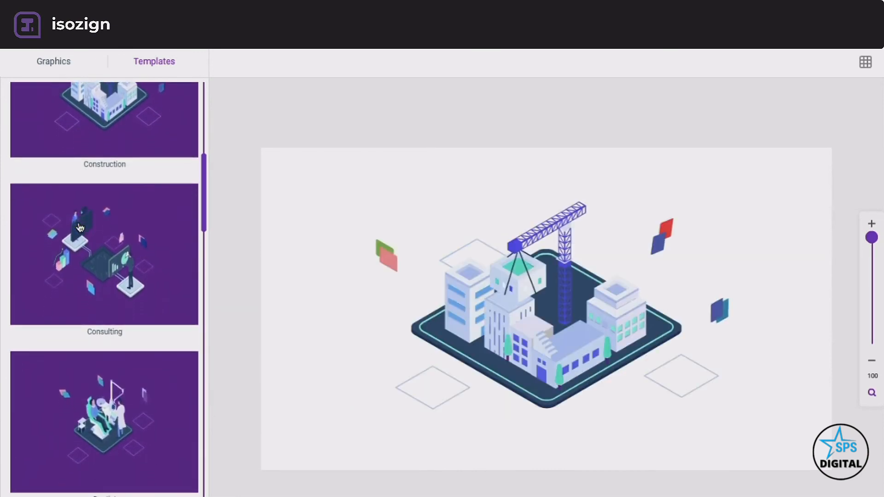
scroll(80, 227, "down", 2)
left_click(166, 220)
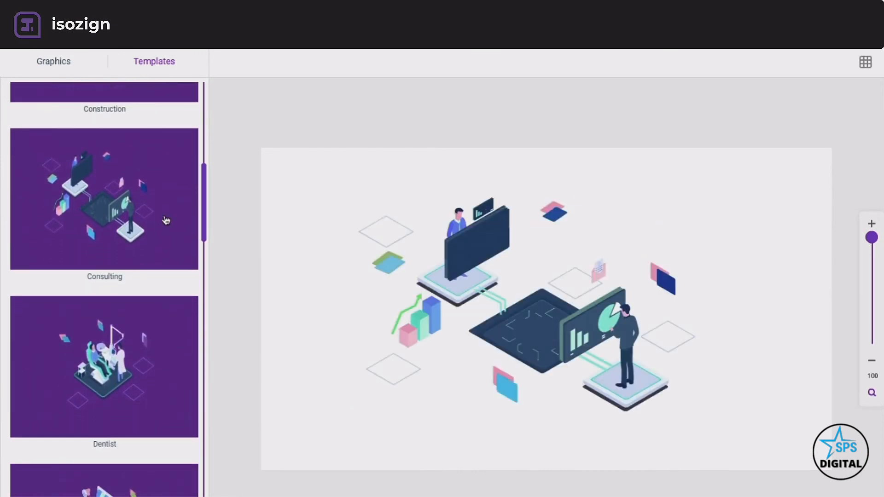
Preview the Dentist, E-Commerce and Florist templates on the canvas
left_click(151, 346)
scroll(152, 346, "down", 5)
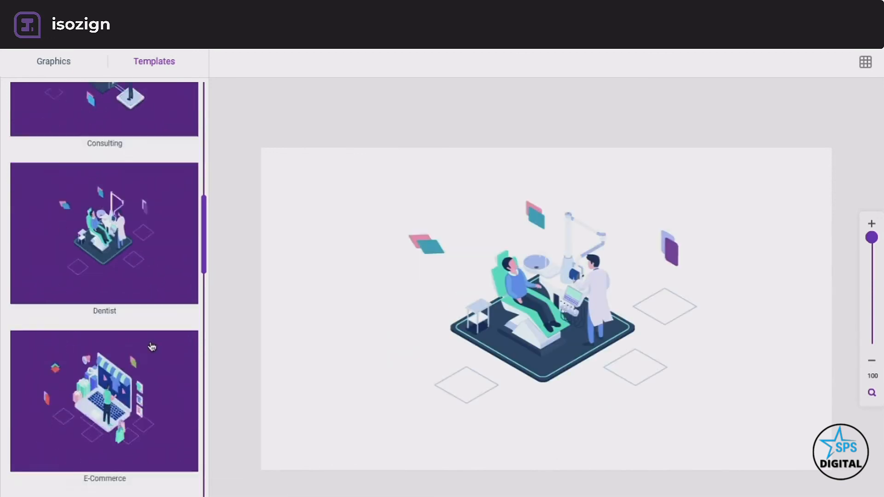
left_click(106, 284)
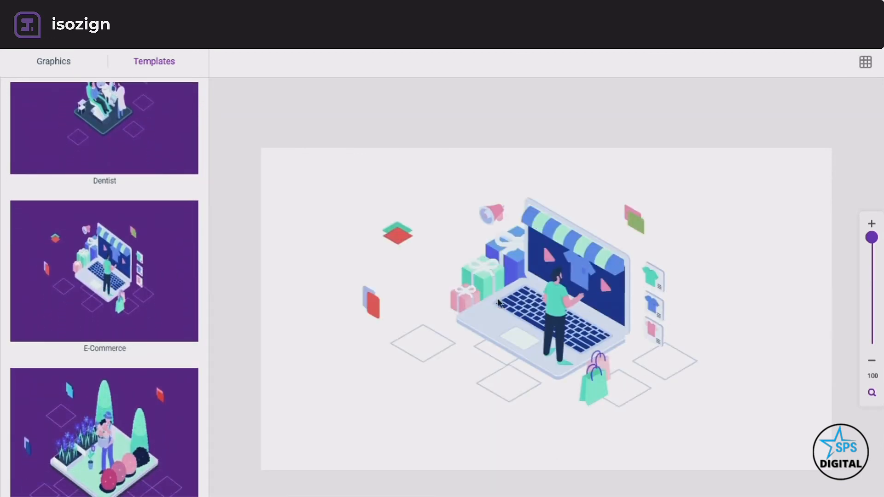
scroll(110, 287, "down", 3)
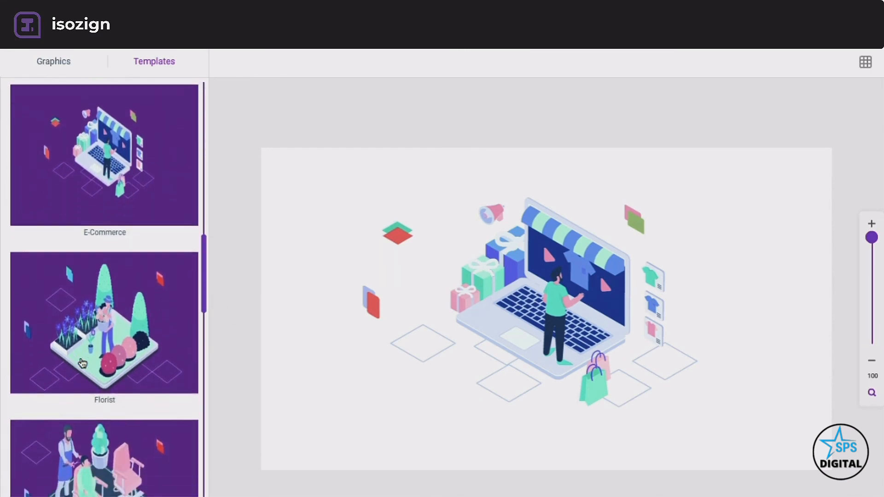
left_click(111, 288)
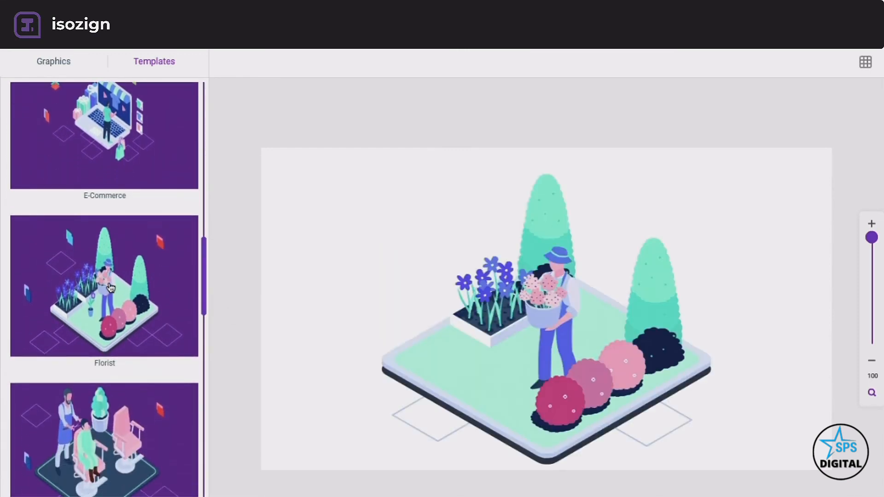
Preview the Hairdresser and Lostweight templates on the canvas
left_click(115, 410)
scroll(110, 368, "down", 8)
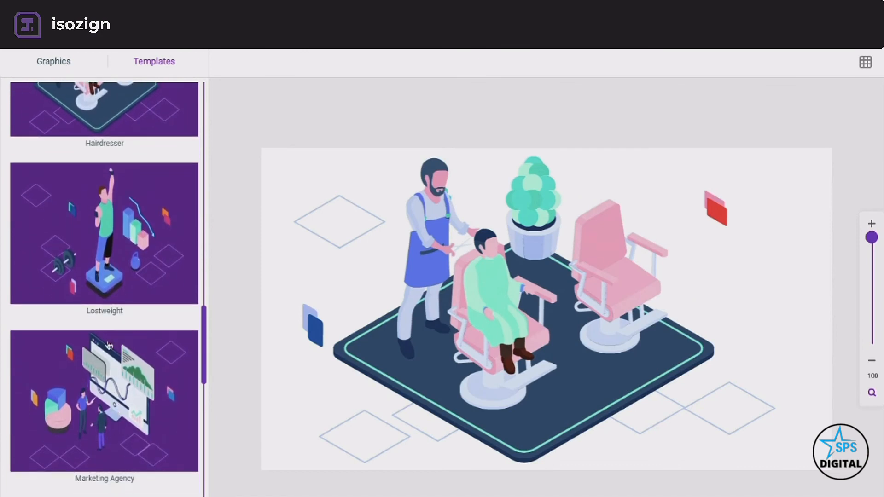
left_click(81, 266)
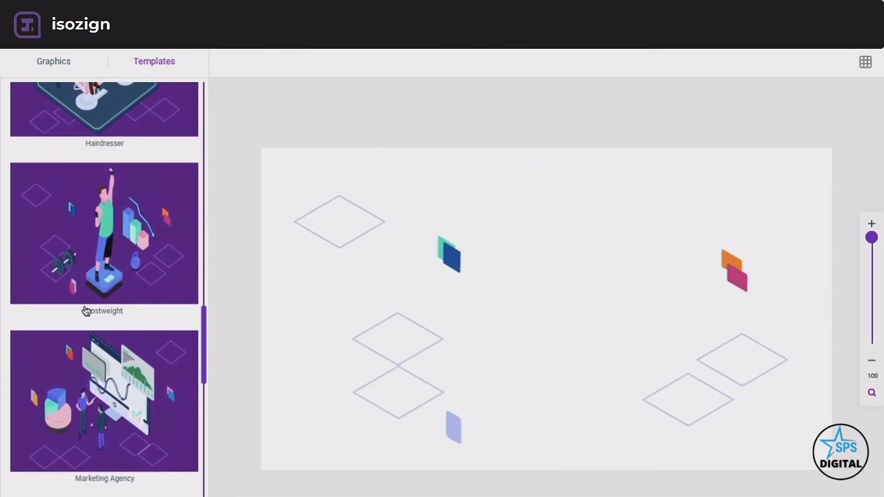
Preview the Marketing Agency and Online Learning templates and look through the remaining ones
left_click(94, 382)
scroll(95, 386, "down", 6)
left_click(90, 264)
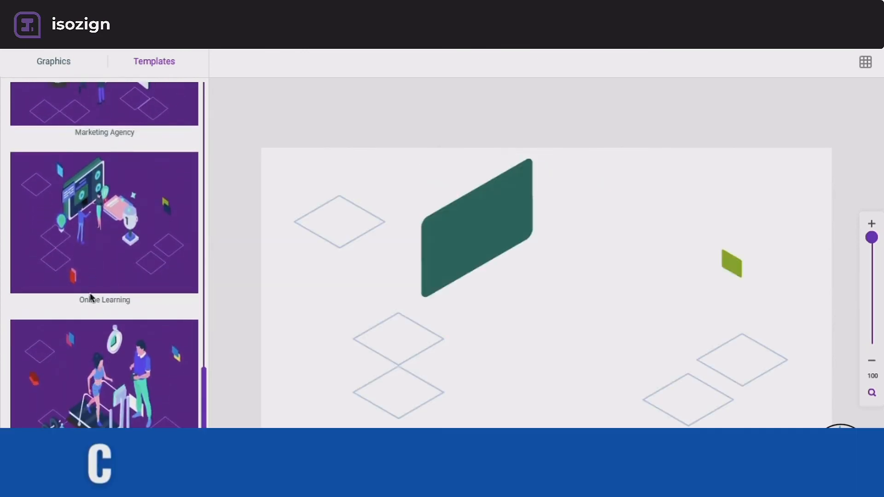
scroll(98, 392, "down", 6)
scroll(98, 392, "down", 1)
scroll(124, 175, "up", 4)
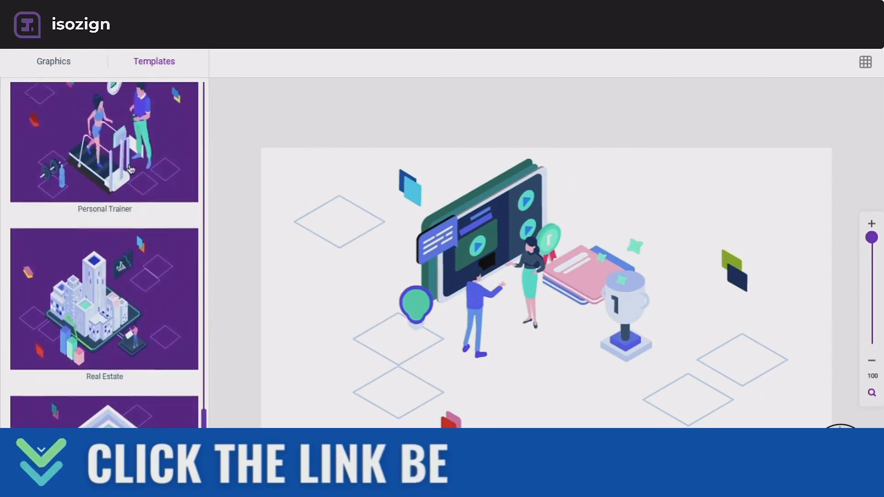
Preview the Personal Trainer template, and load the template with the large computer monitor, server towers and code icon
left_click(131, 170)
scroll(130, 169, "down", 3)
scroll(130, 170, "down", 2)
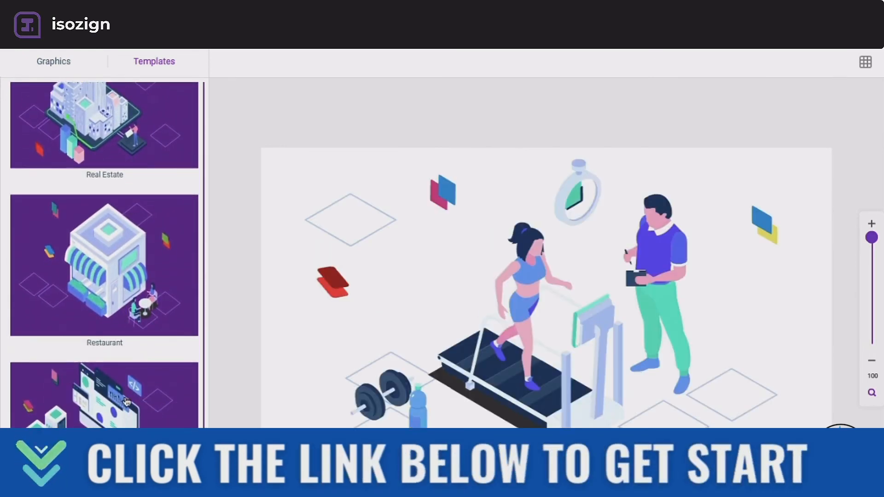
left_click(114, 392)
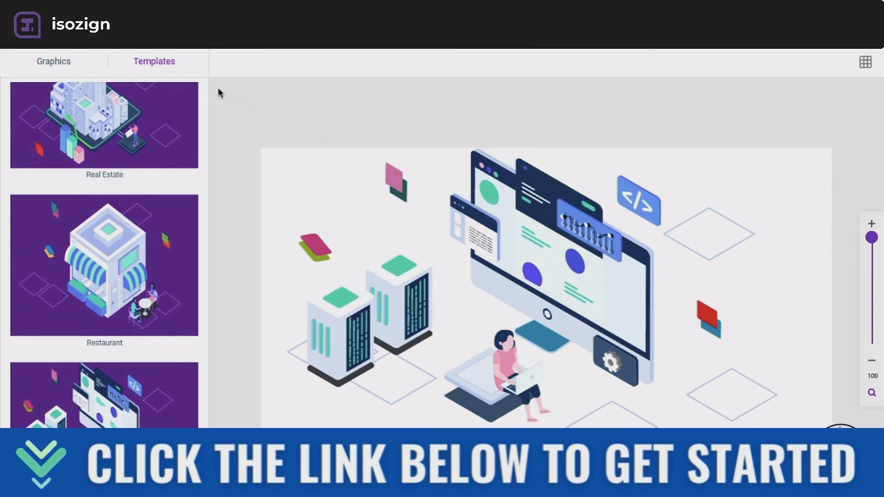
Nudge the rear server tower slightly up, and add a tiered building from the Buildings graphics onto the diamond tile beside the code icon
mouse_move(415, 271)
left_mouse_down()
mouse_move(412, 263)
mouse_move(552, 246)
mouse_move(419, 260)
left_mouse_up()
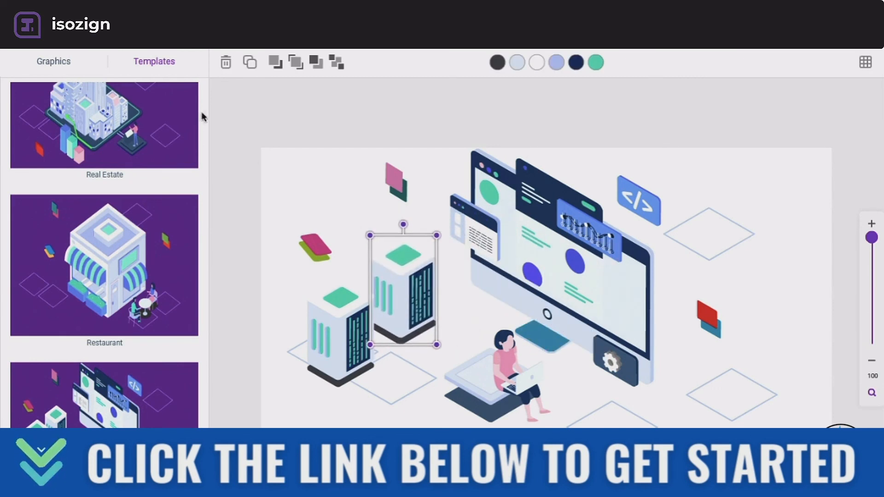
left_click(53, 64)
left_click(37, 122)
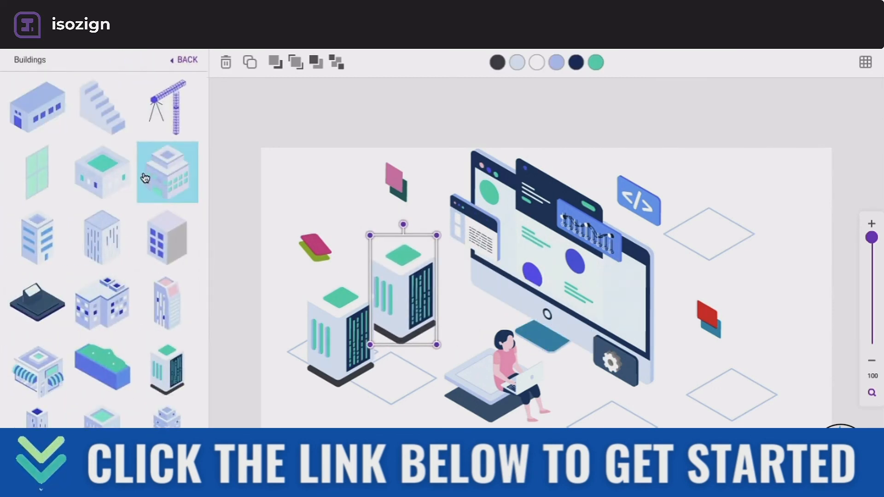
left_click(159, 184)
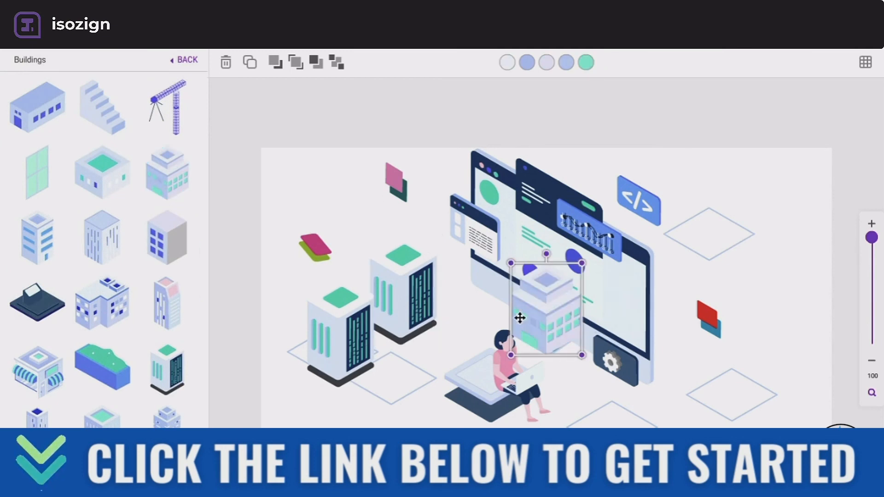
left_click_drag(519, 318, 682, 217)
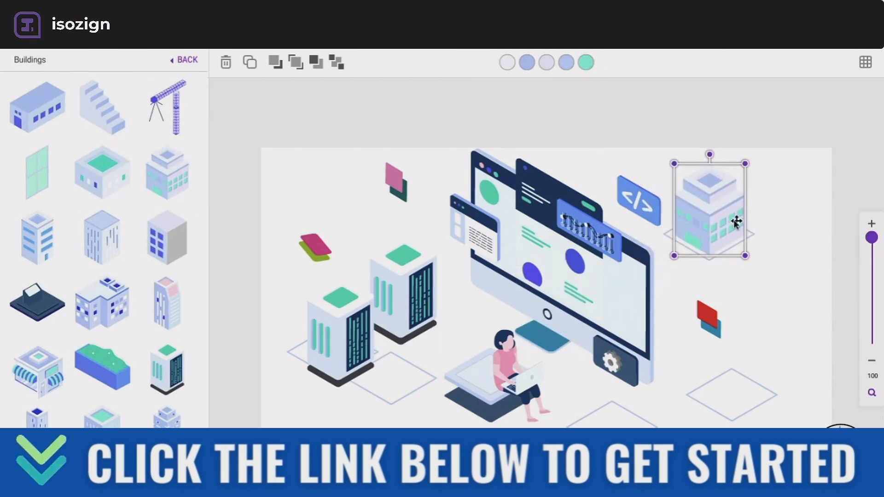